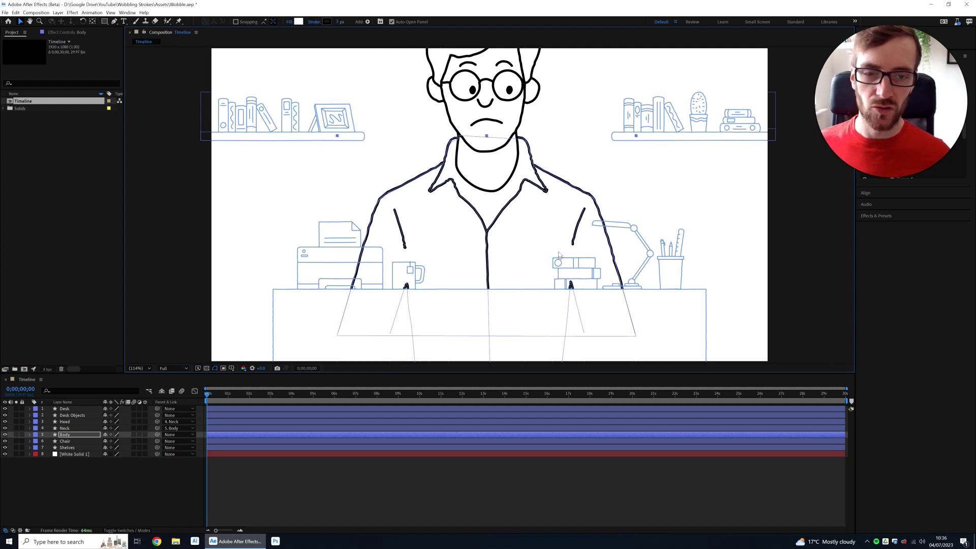
- Undo the last enlargement of the Body layer and clear the layer selection
key("ctrl+z")
key("ctrl+z")
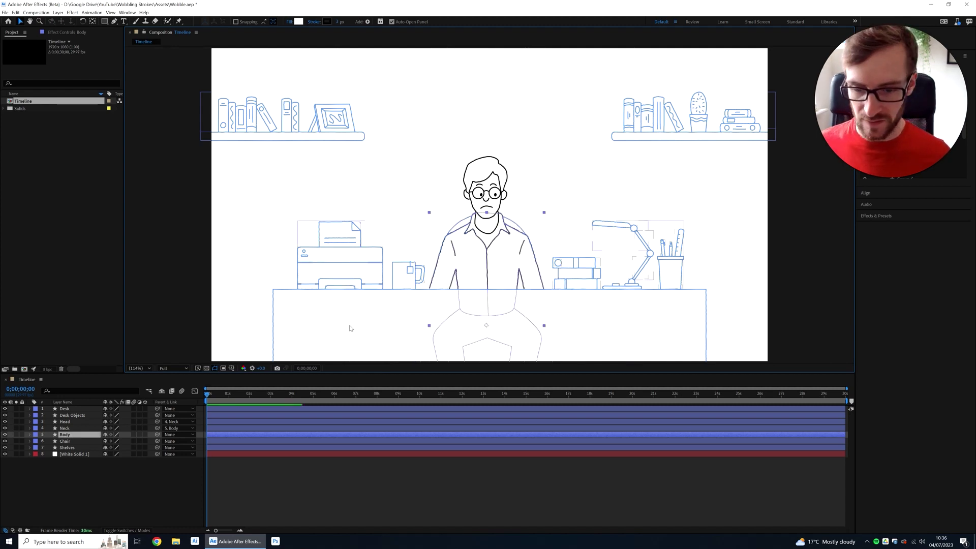
left_click(260, 489)
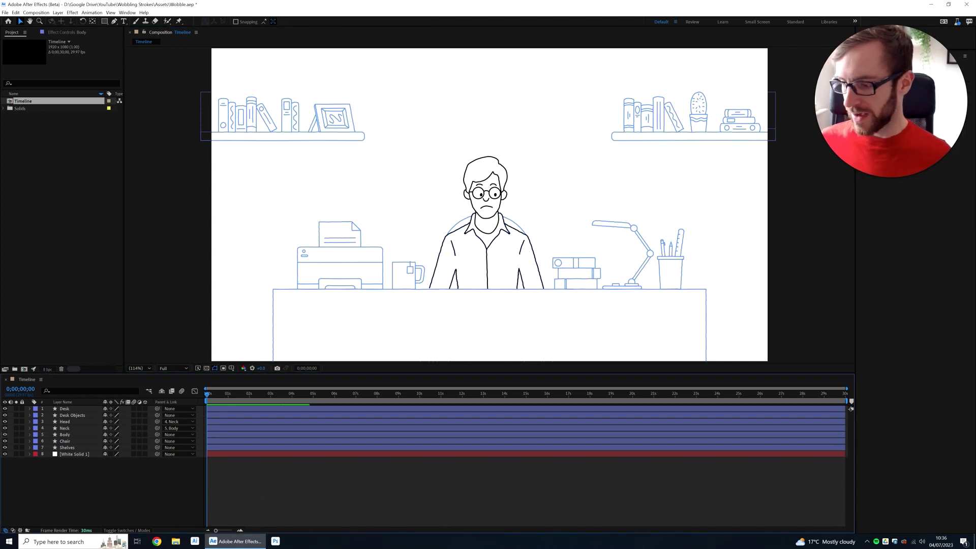
- Create a null object and place it just above the character's head
left_click_drag(0, 291, 512, 120)
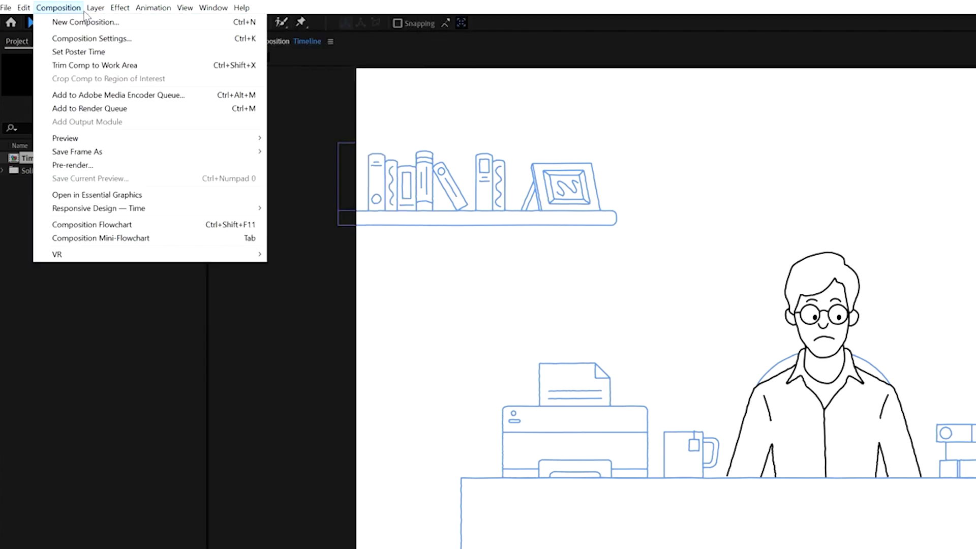
mouse_move(95, 9)
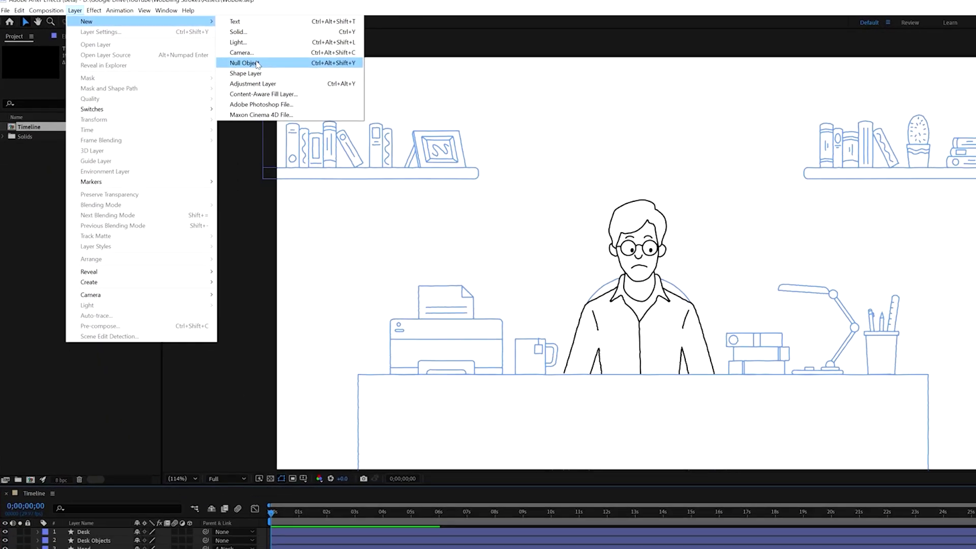
left_click(257, 65)
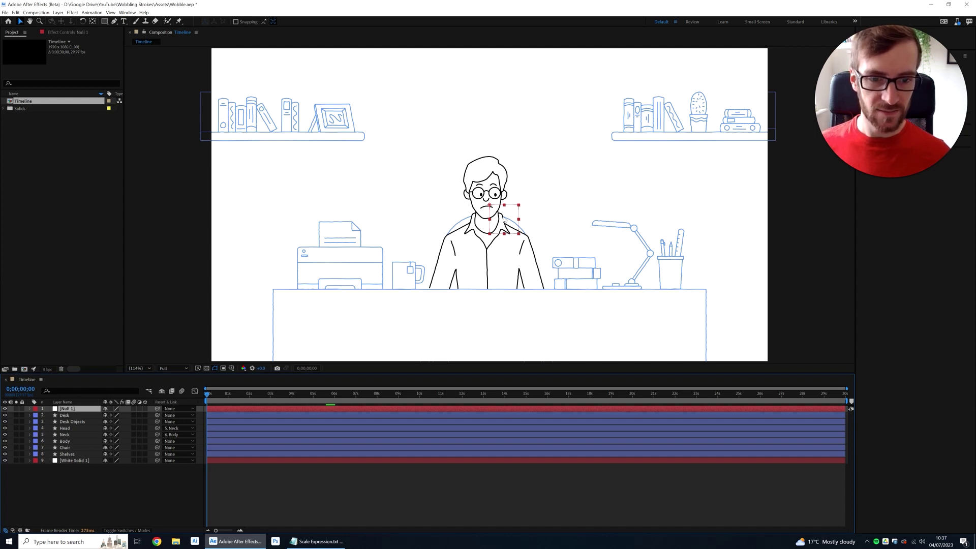
left_click_drag(505, 219, 486, 136)
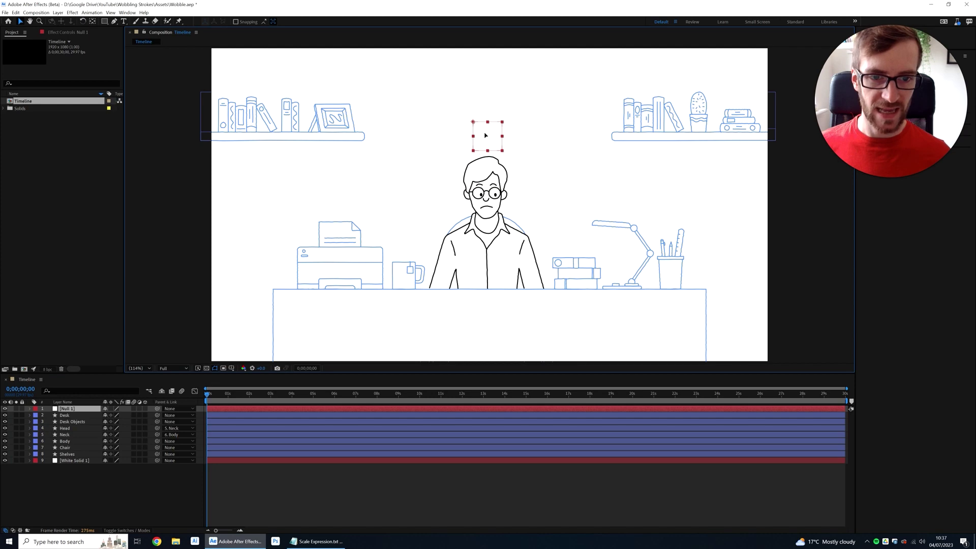
- Rename the null as STROKE CHAR and try moving its anchor point near its centre
key("Return")
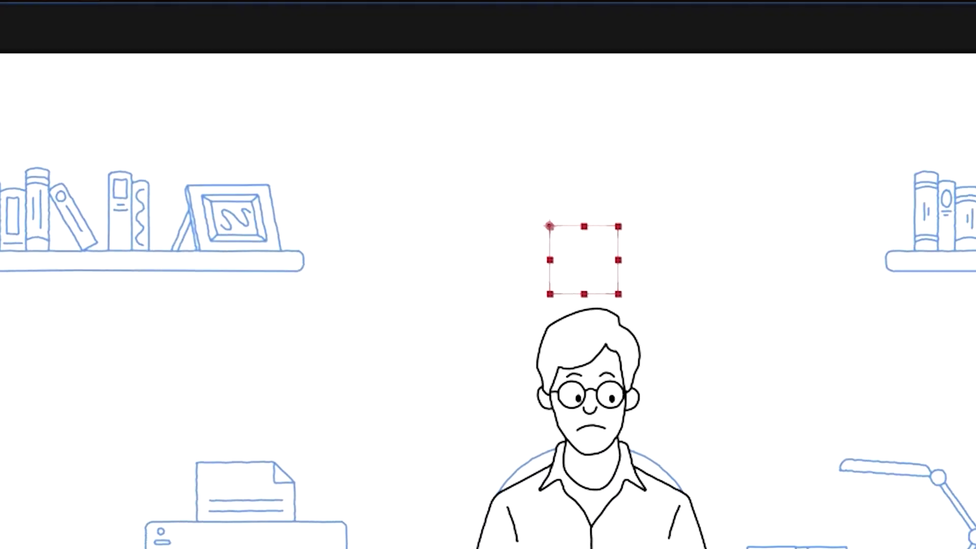
mouse_move(483, 249)
left_mouse_down()
mouse_move(505, 233)
mouse_move(493, 227)
mouse_move(497, 257)
mouse_move(489, 254)
left_mouse_up()
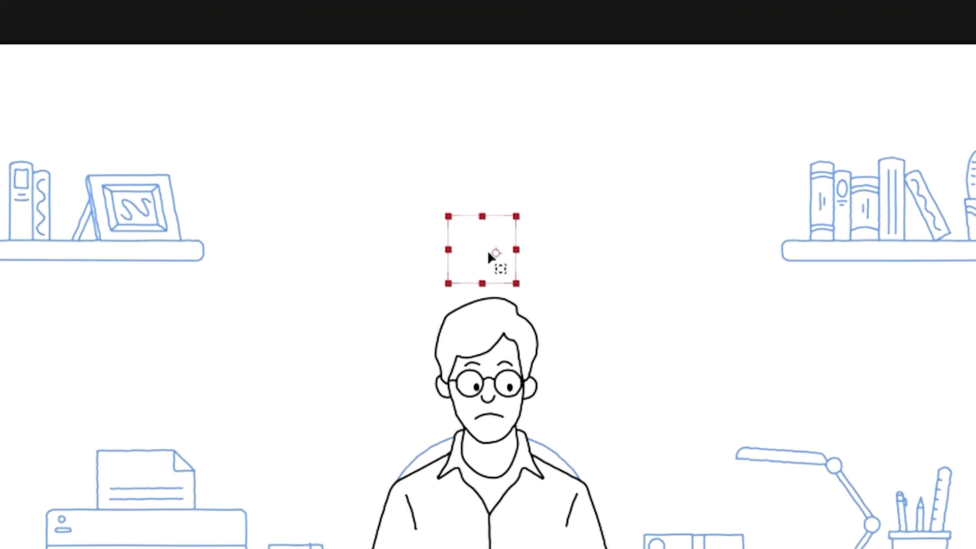
key("ctrl+z")
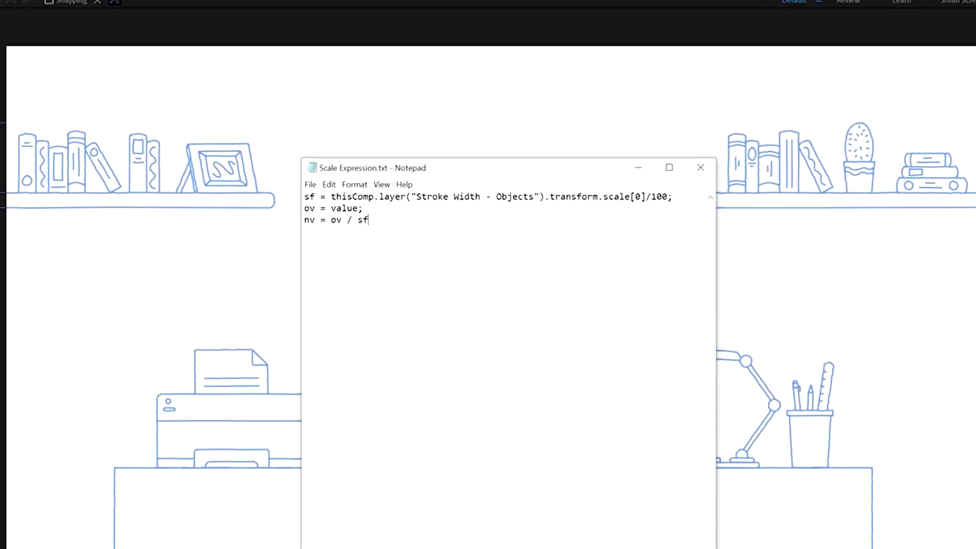
- Copy the entire stroke scaling expression from Scale Expression.txt in Notepad and return to After Effects
key("ctrl+a")
key("ctrl+c")
left_click(273, 484)
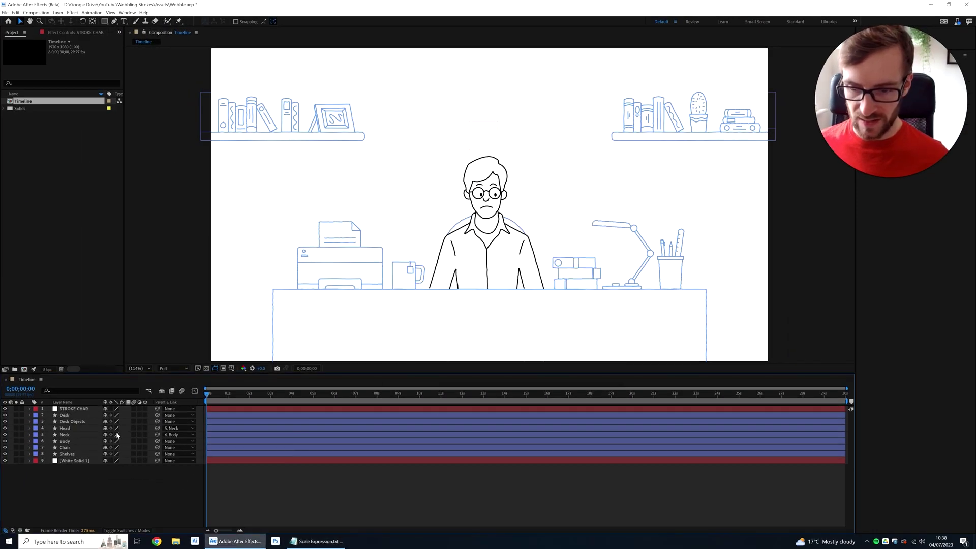
- Expand the Body layer and filter the timeline properties by "stroke width"
left_click(71, 441)
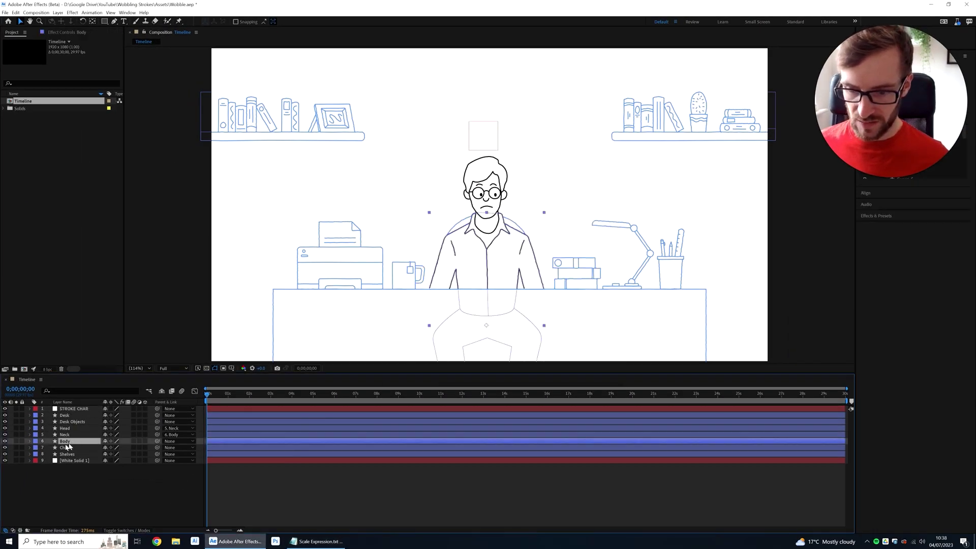
left_click(29, 442)
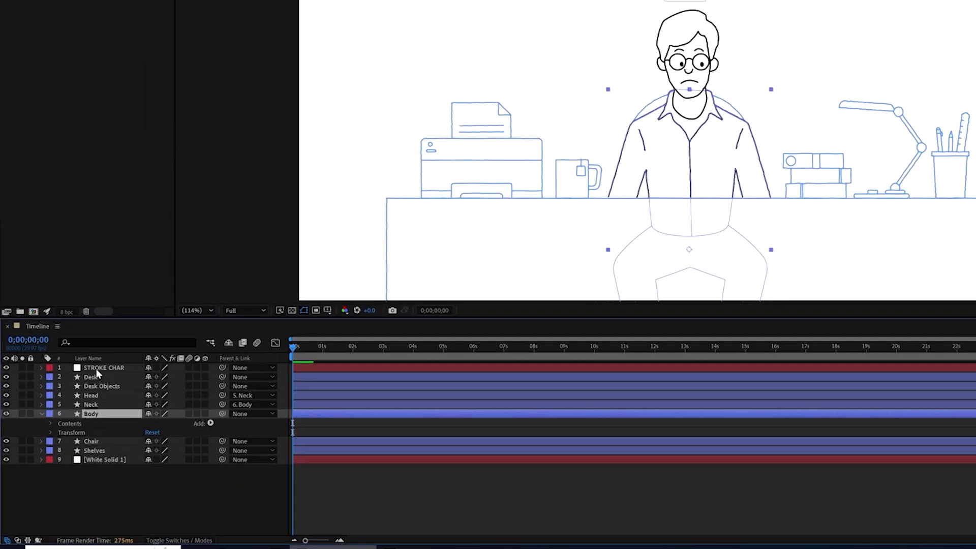
left_click(97, 345)
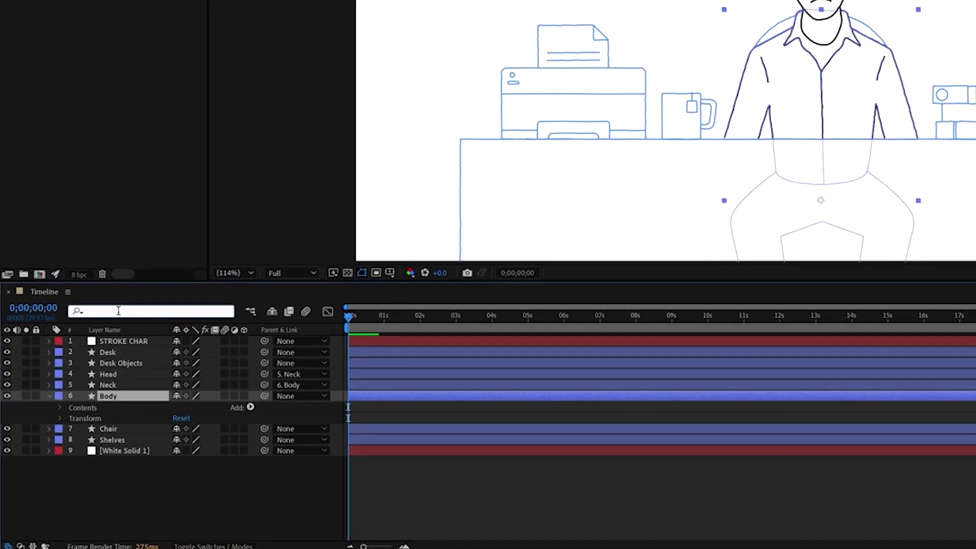
type("stroke width")
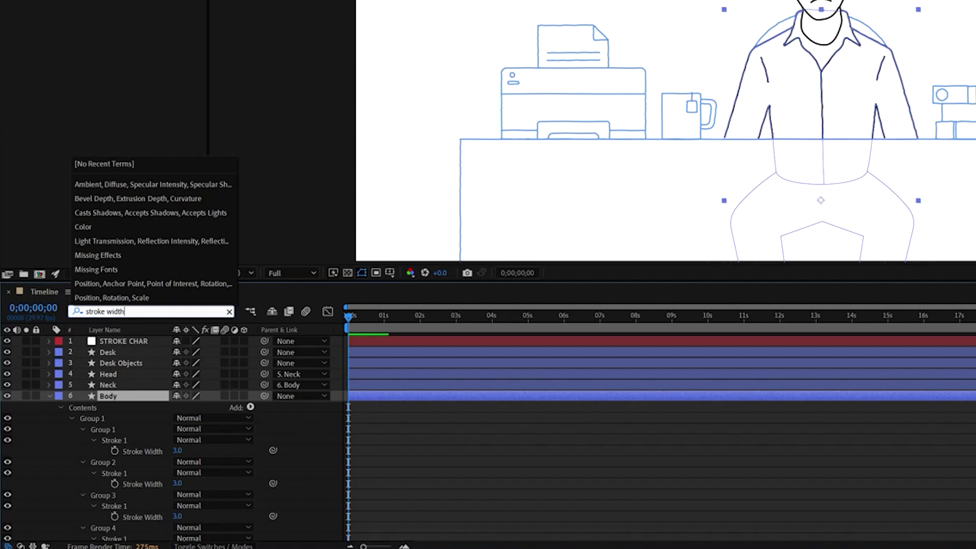
scroll(142, 462, "down", 5)
scroll(142, 461, "up", 3)
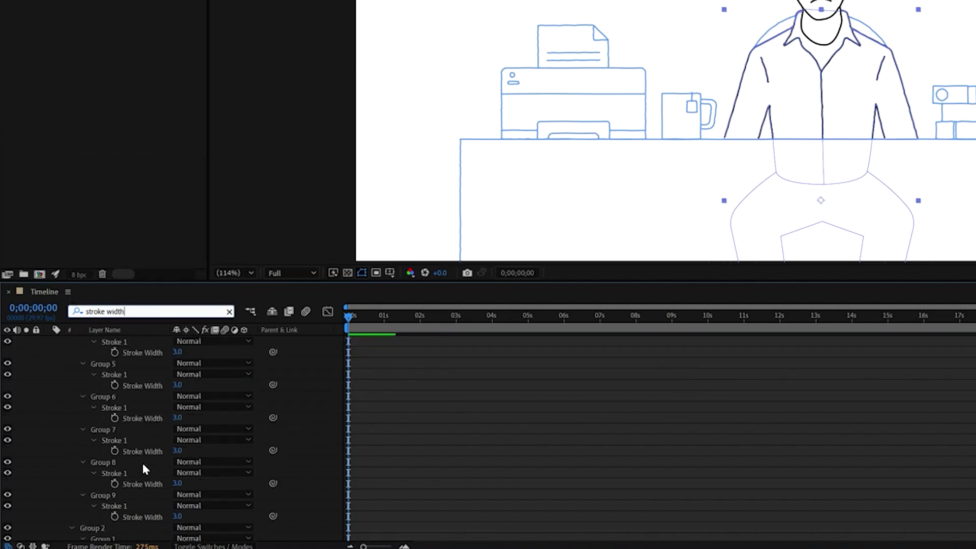
scroll(142, 461, "up", 3)
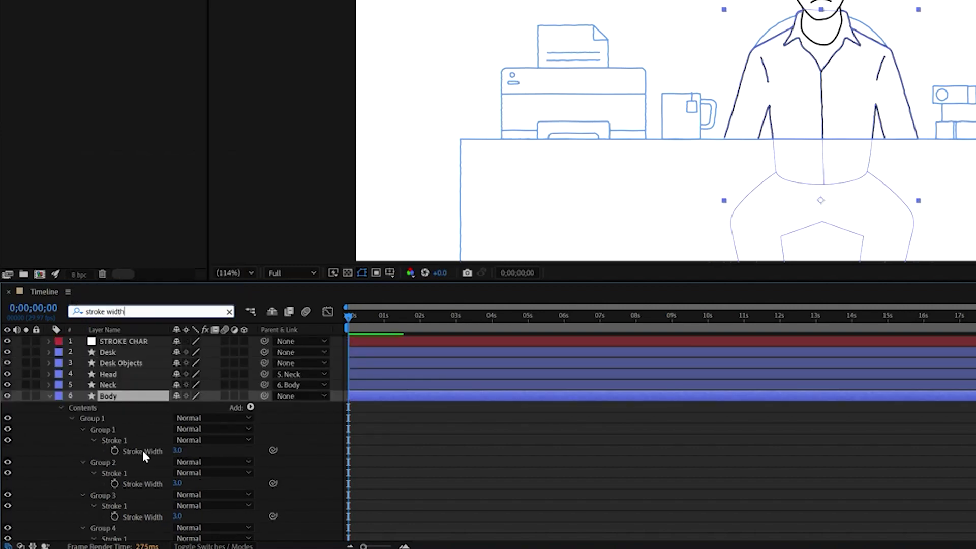
- Add the copied expression to the Body layer's first Stroke Width property, in the first subgroup of Group 1
right_click(142, 450)
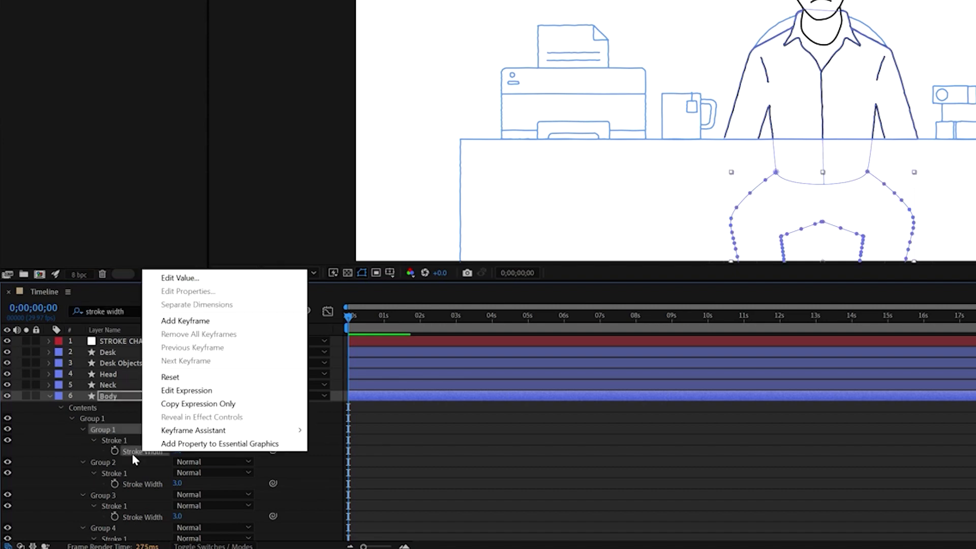
left_click(187, 391)
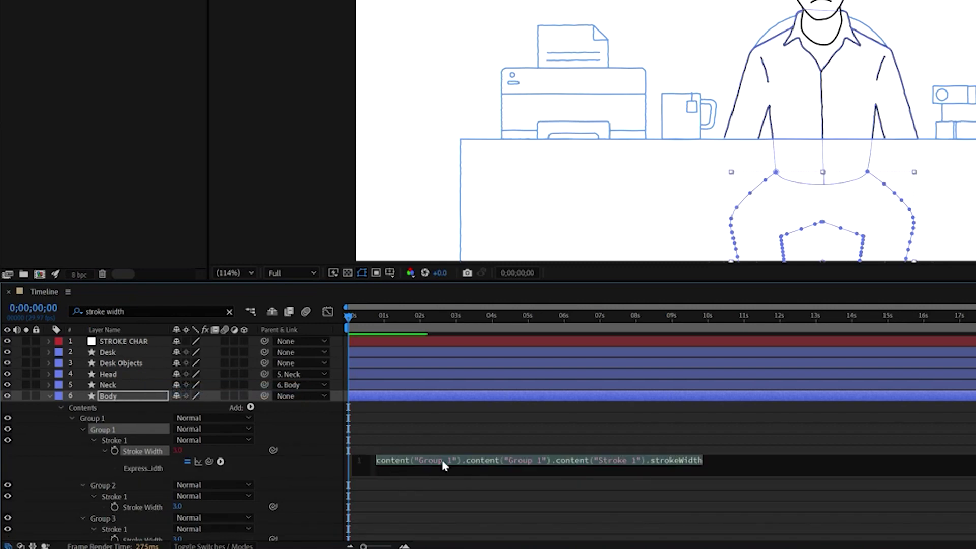
key("ctrl+v")
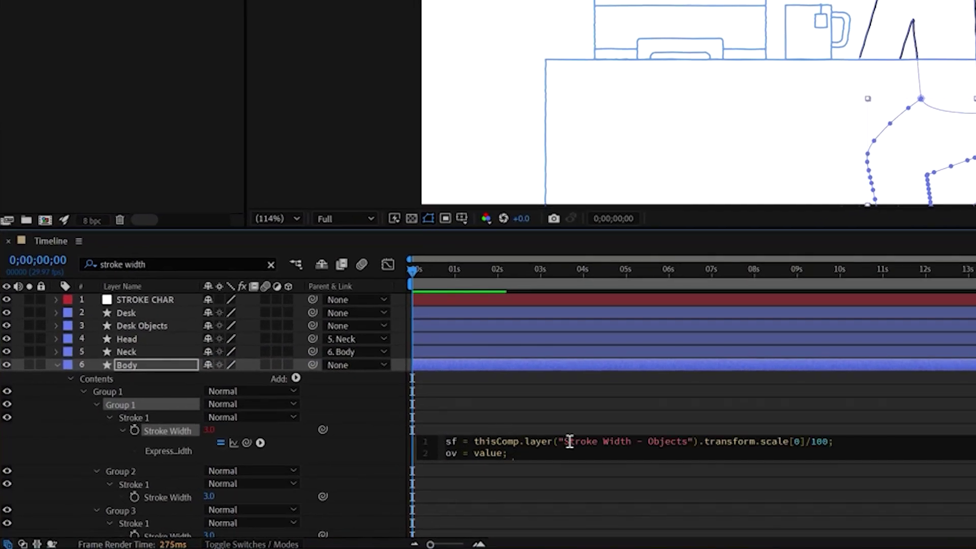
- Replace the layer name "Stroke Width - Objects" in the expression with "STROKE CHAR" and apply it
mouse_move(566, 443)
left_mouse_down()
mouse_move(636, 440)
mouse_move(564, 441)
left_mouse_up()
left_click(659, 441)
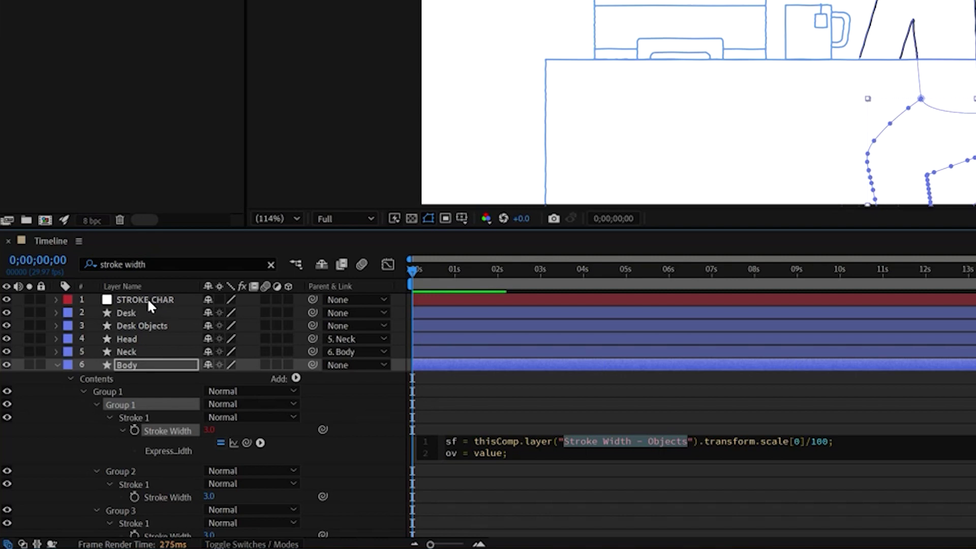
type("S")
type("TROK")
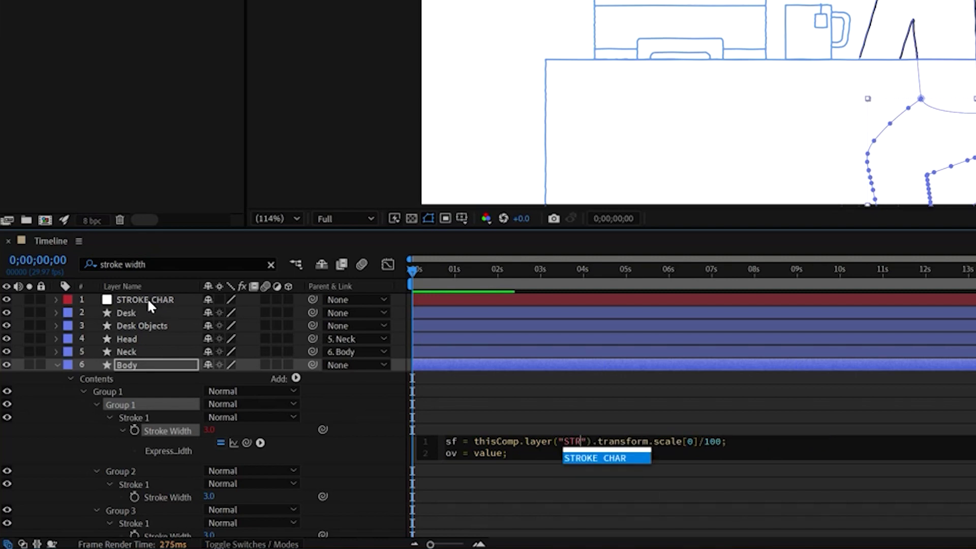
type("E CHAR")
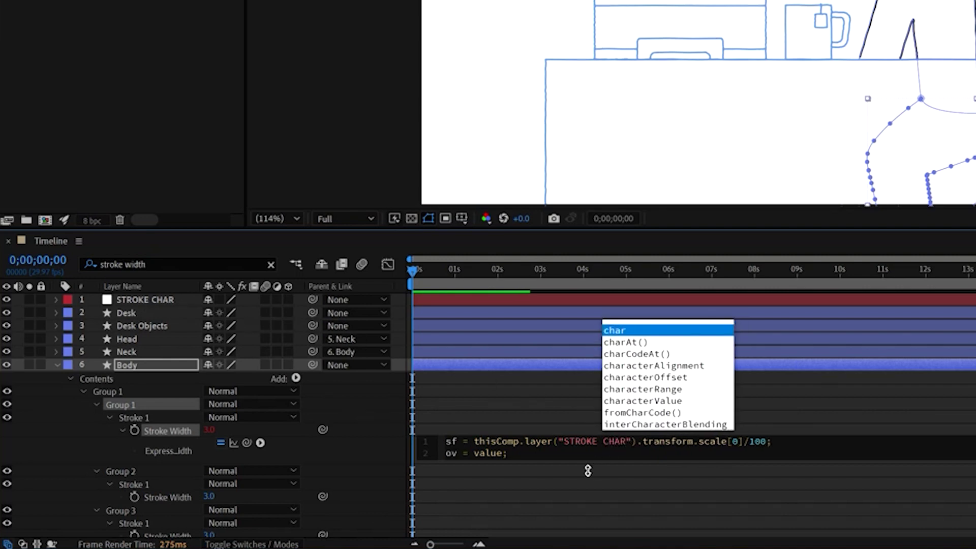
left_click(694, 444)
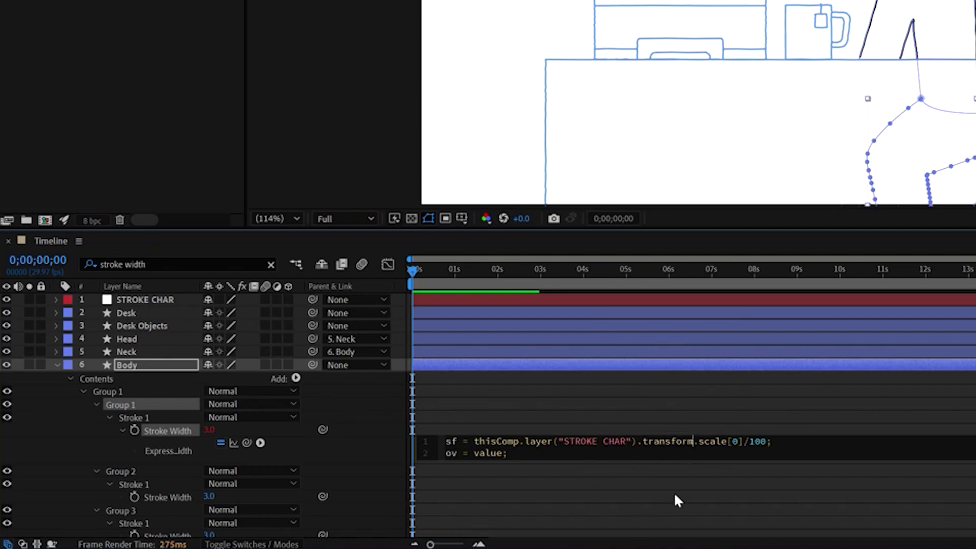
left_click(656, 478)
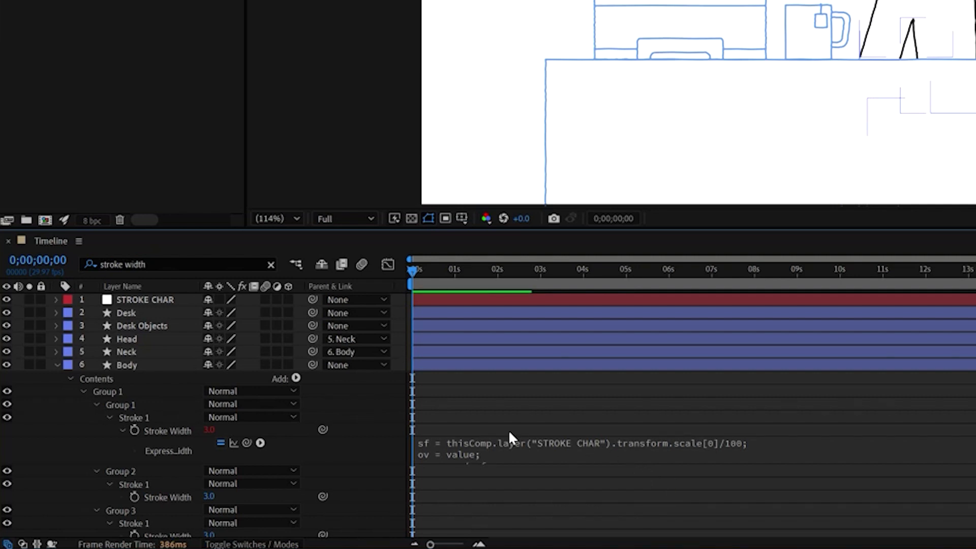
- Copy only the expression from the first subgroup's Stroke Width property
left_click(168, 431)
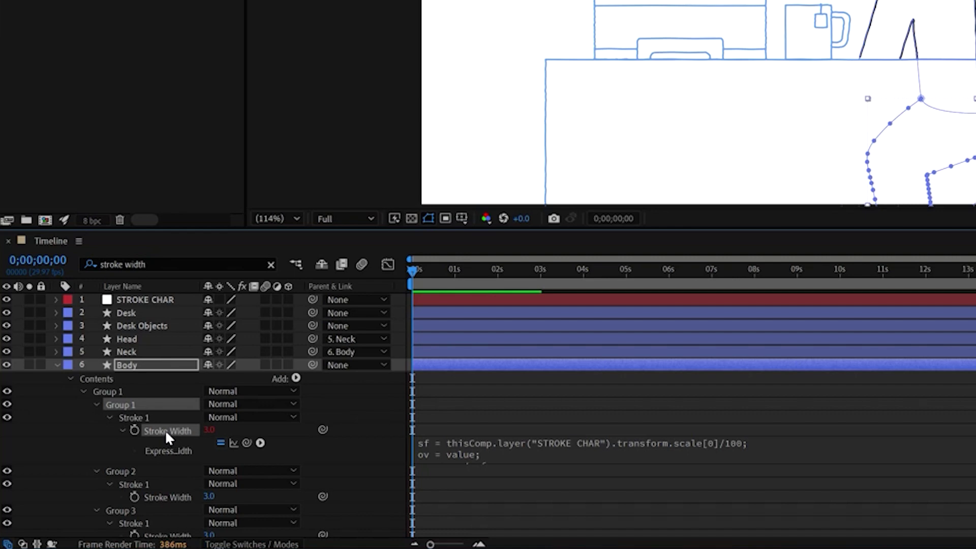
right_click(165, 431)
left_click(158, 432)
right_click(162, 429)
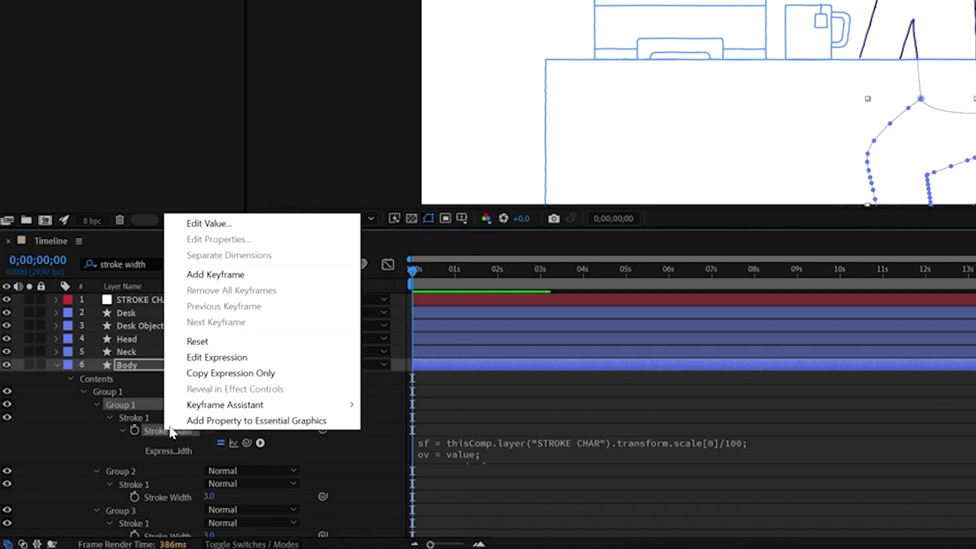
left_click(237, 378)
- Paste the expression onto the Stroke Width properties of subgroups Group 2, Group 3 and Group 4
left_click(179, 494)
scroll(179, 494, "down", 1)
left_click(166, 498, "shift")
scroll(166, 497, "down", 1)
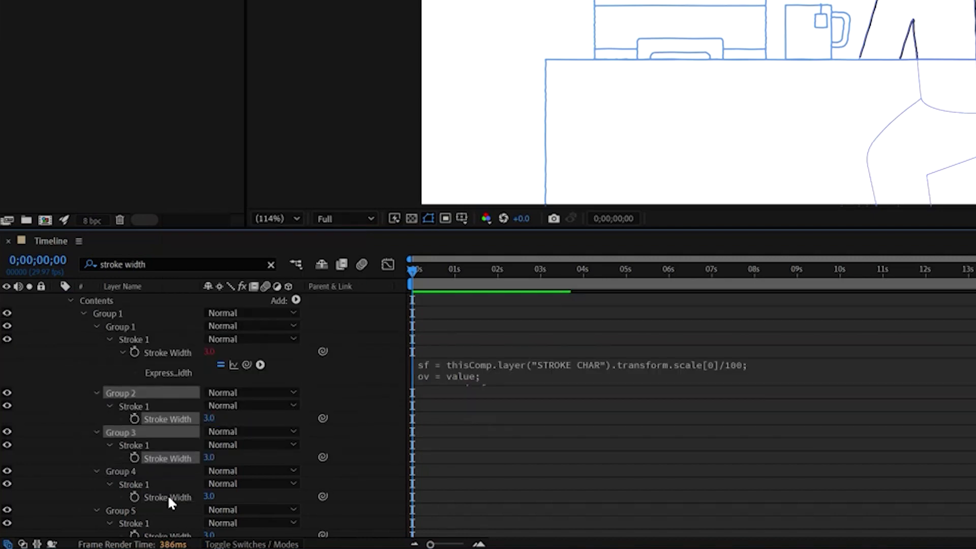
left_click(166, 497, "shift")
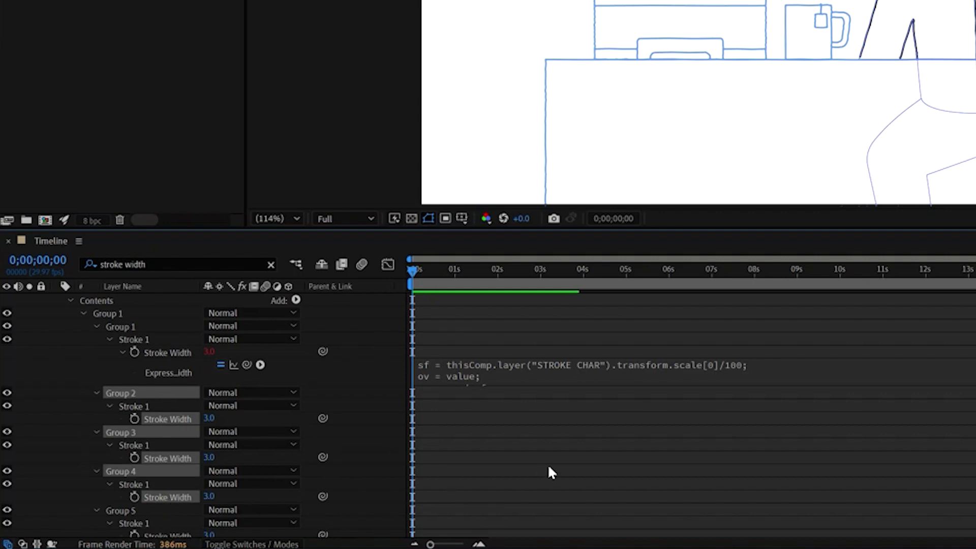
key("ctrl+v")
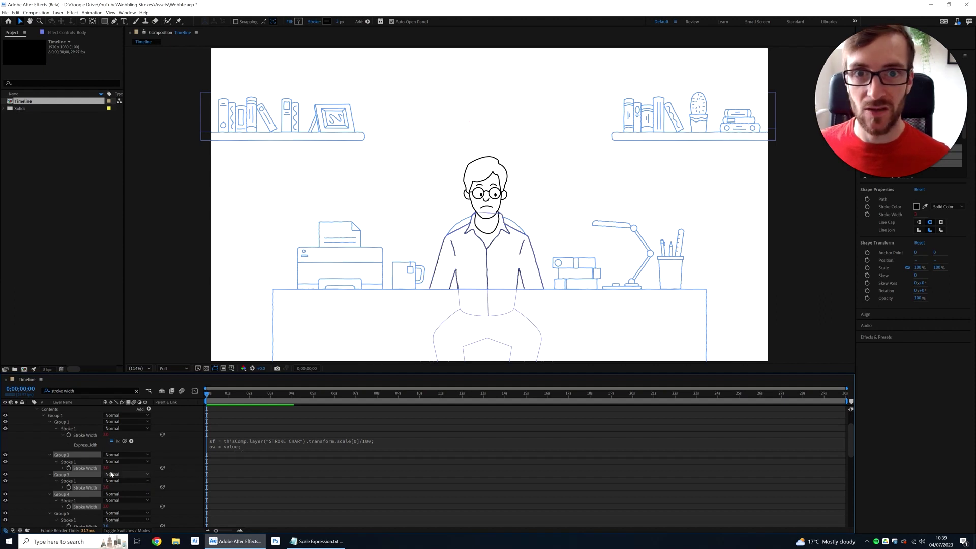
- Paste the expression onto all remaining Stroke Width properties of the Body layer, from Group 5 to the last group, and deselect everything
scroll(109, 477, "down", 4)
left_click(85, 449)
left_click(87, 507, "shift")
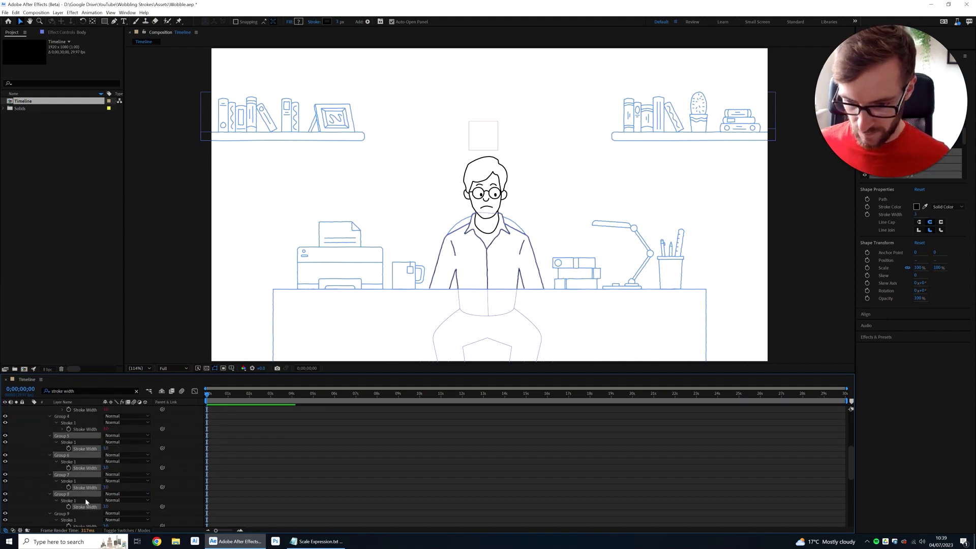
scroll(86, 499, "down", 4)
left_click(90, 450, "shift")
left_click(90, 514, "shift")
scroll(91, 513, "down", 4)
left_click(84, 494, "shift")
scroll(83, 499, "down", 3)
left_click(79, 504, "shift")
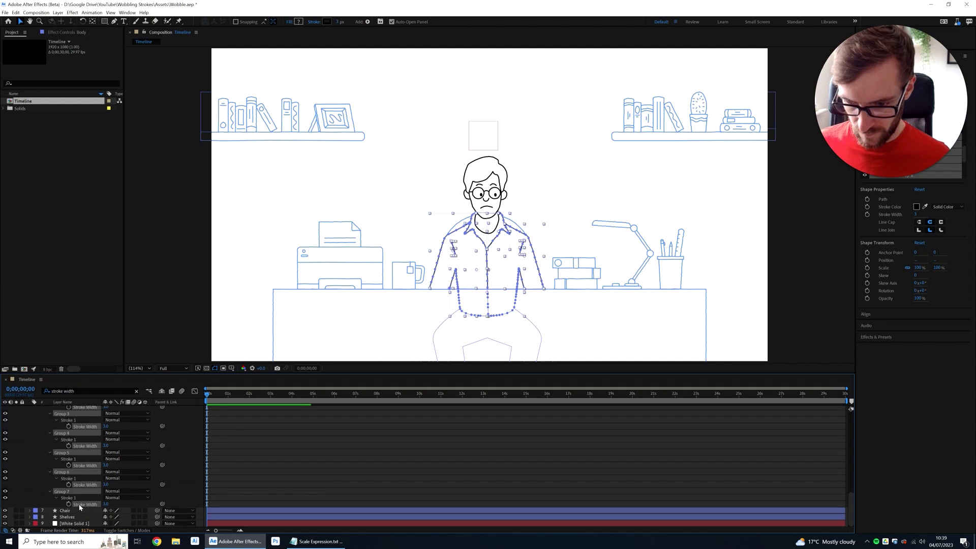
key("ctrl+v")
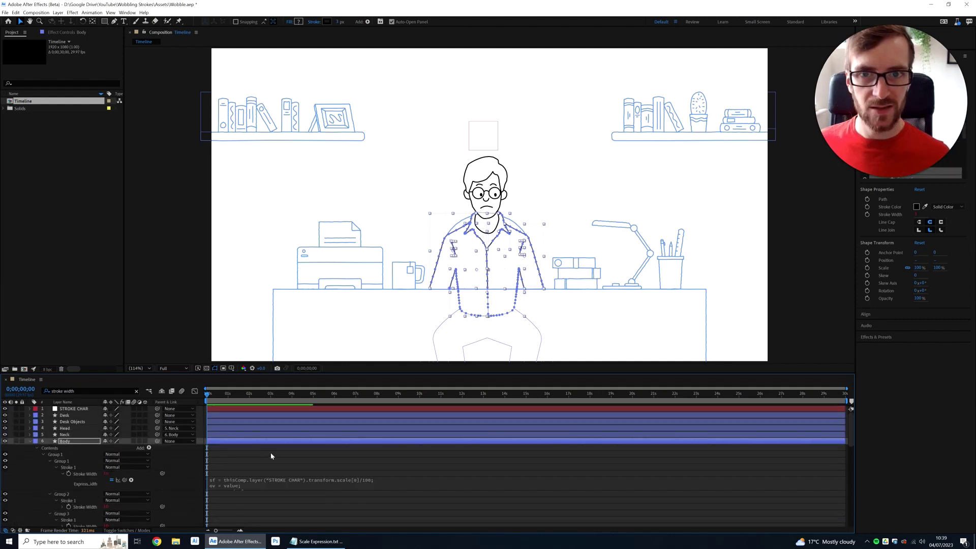
left_click(265, 456)
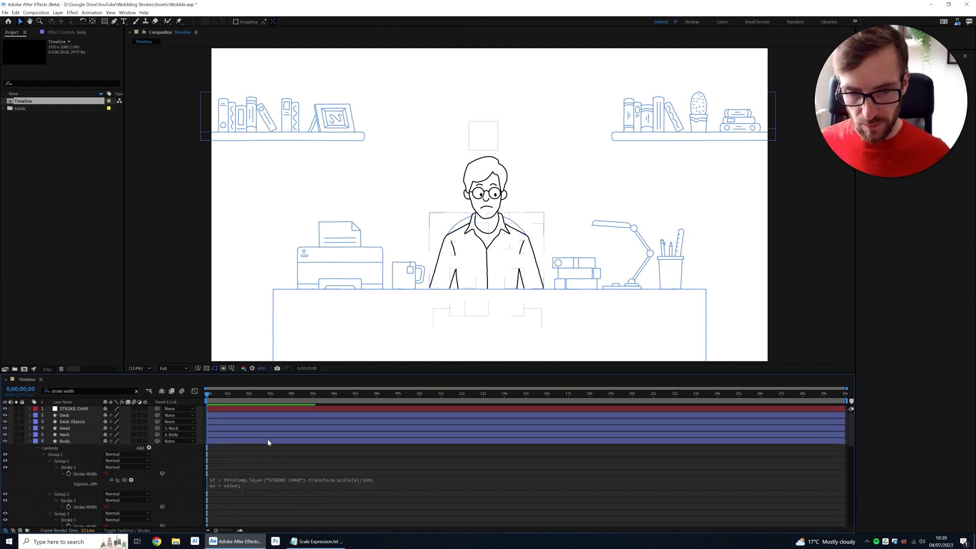
- Try resizing the Body layer in the composition and undo the change
left_click(268, 441)
left_click_drag(478, 339, 437, 253)
key("ctrl+z")
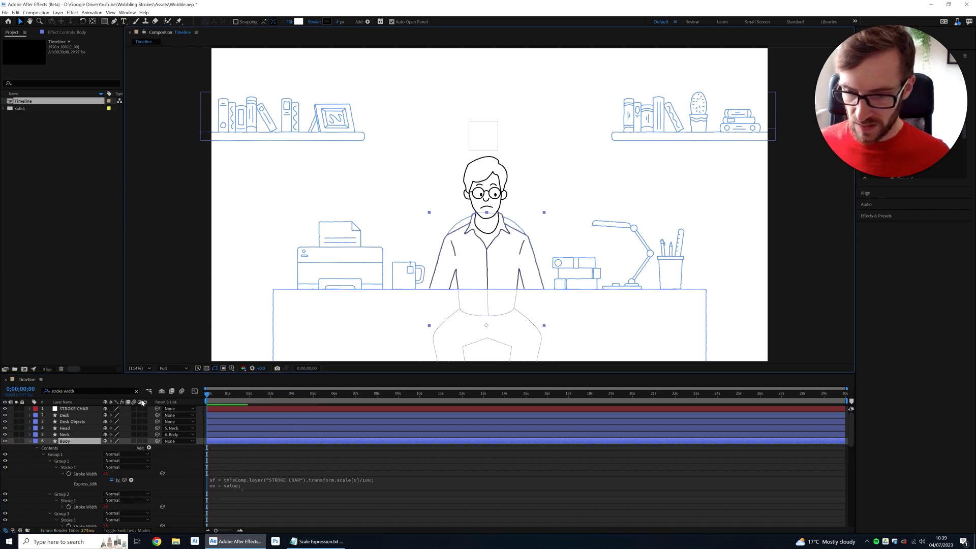
- Collapse the Body layer and parent it to the STROKE CHAR null
left_click(30, 441)
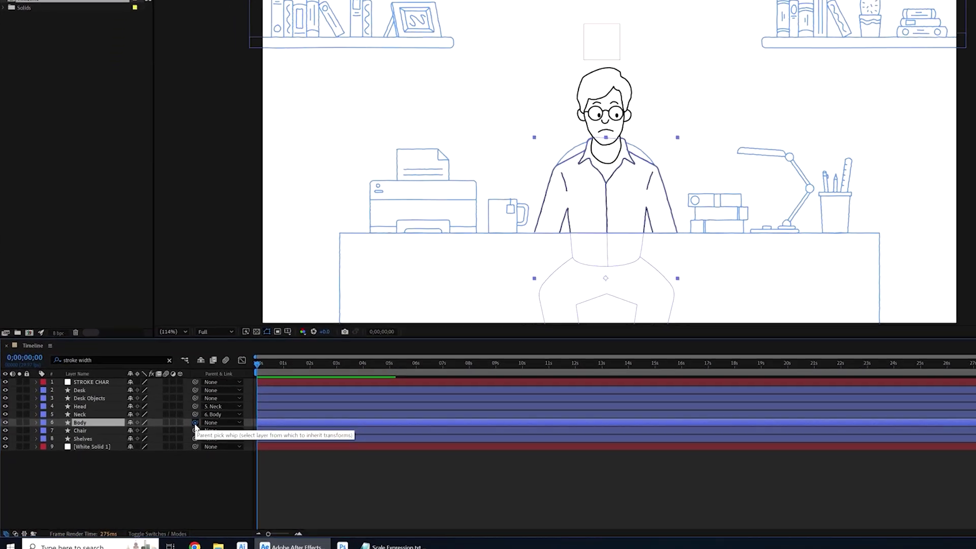
left_click_drag(157, 441, 79, 432)
mouse_move(148, 362)
left_mouse_down()
mouse_move(135, 315)
mouse_move(144, 302)
left_mouse_up()
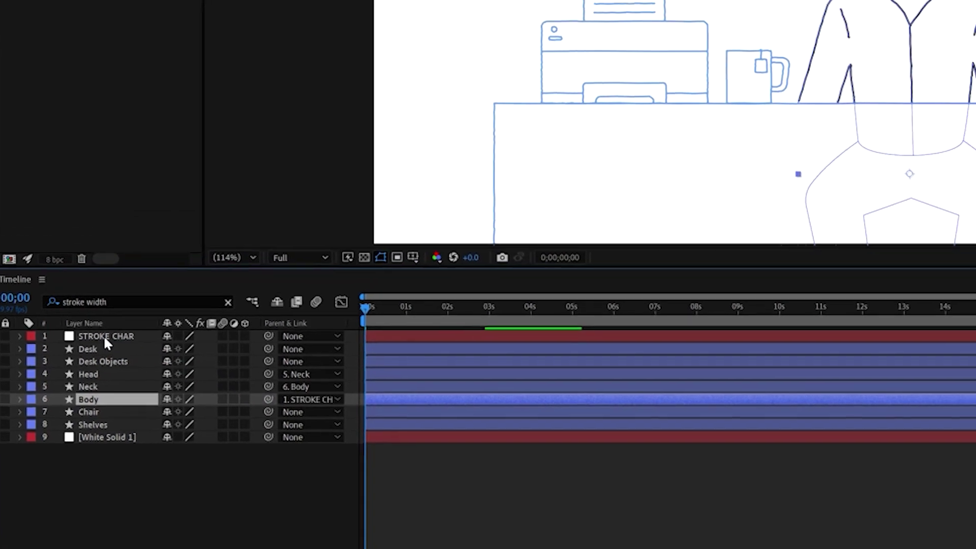
- Try scaling up the STROKE CHAR null and moving the character up beside the cactus shelf, and undo both changes
left_click(105, 339)
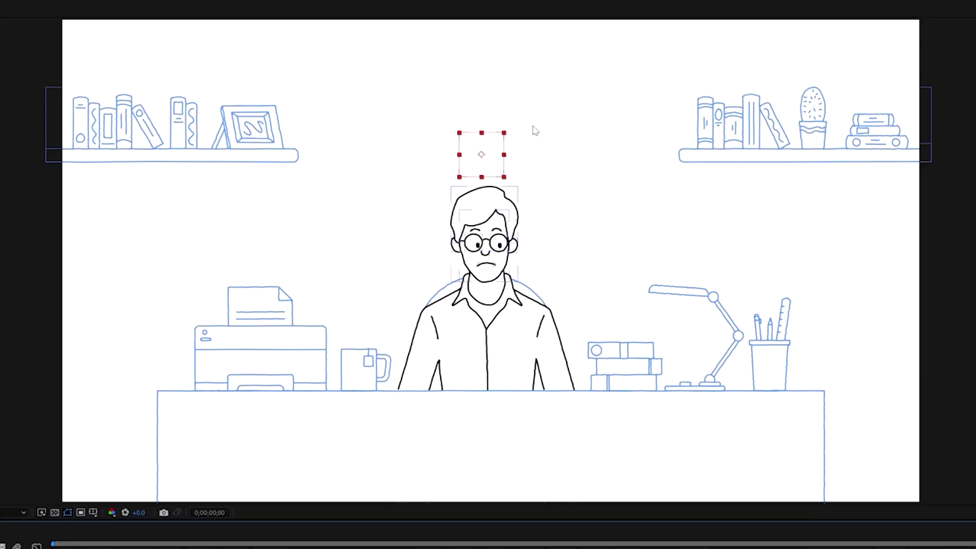
left_click_drag(505, 135, 559, 78)
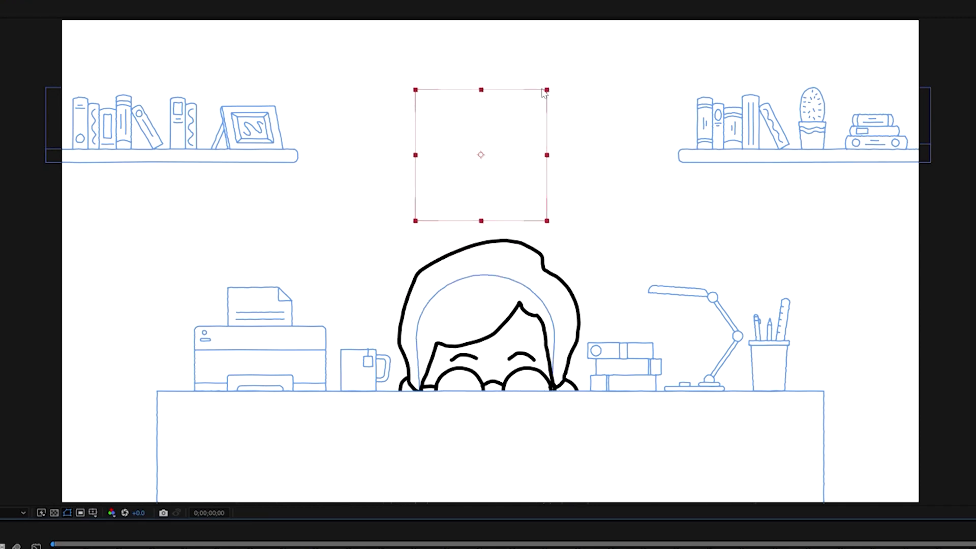
left_click_drag(509, 205, 713, 3)
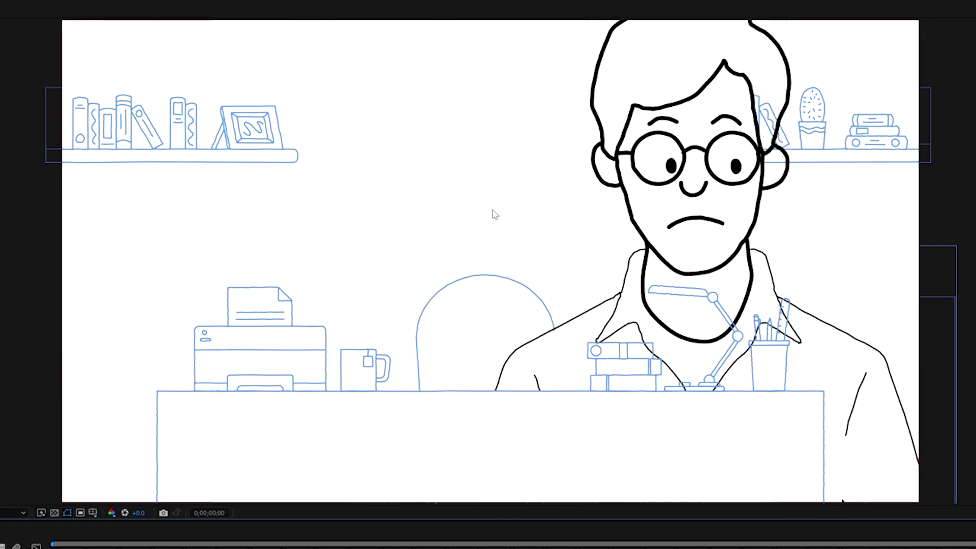
key("ctrl+z")
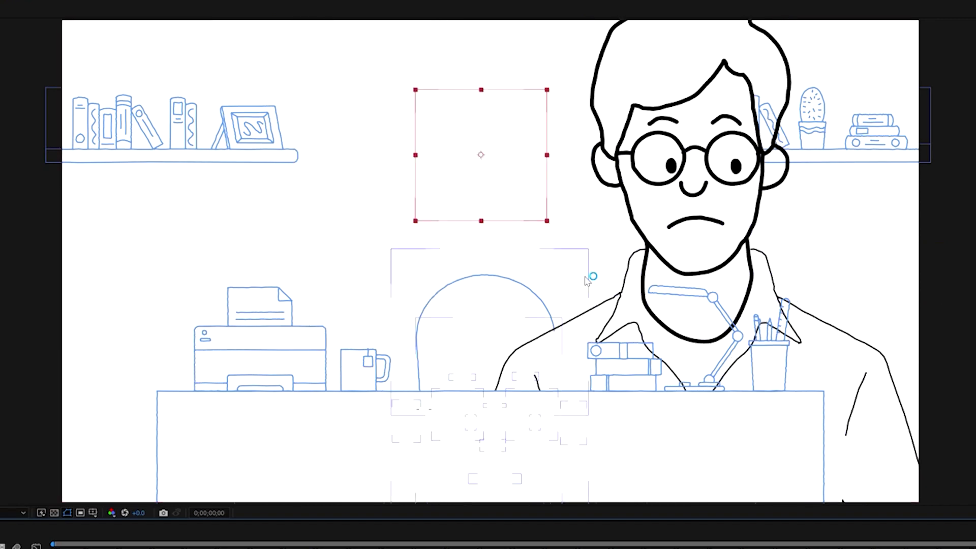
key("ctrl+z")
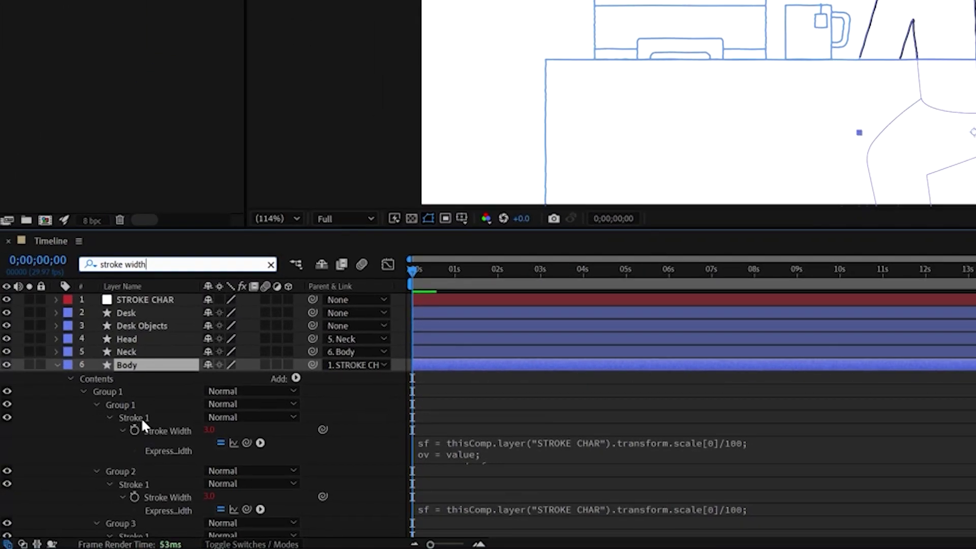
- Copy only the expression from the Body layer's first Stroke Width property and collapse the layer
left_click(141, 417)
left_click(172, 431)
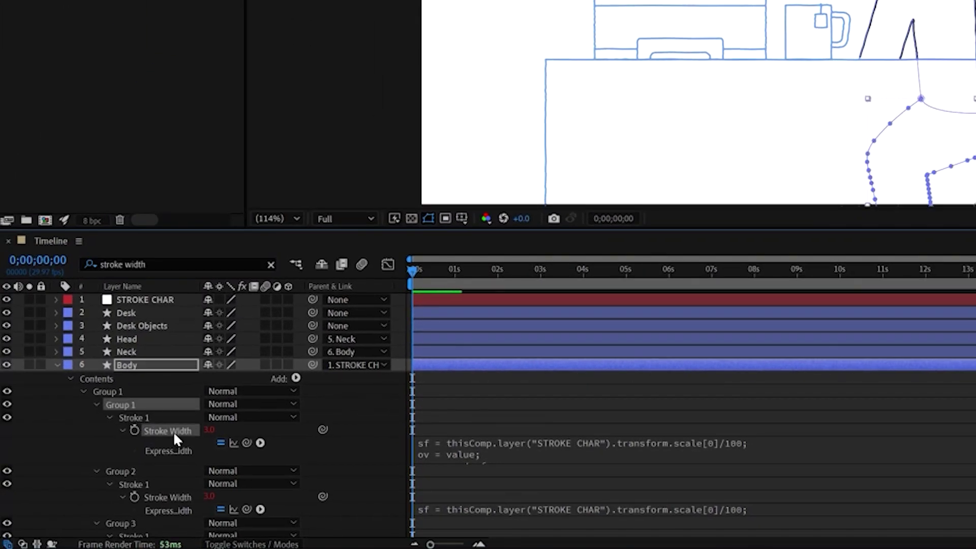
right_click(173, 431)
left_click(239, 377)
left_click(56, 364)
- Filter the Neck layer's properties by "stroke width" and paste the expression onto its Stroke Width
left_click(56, 352)
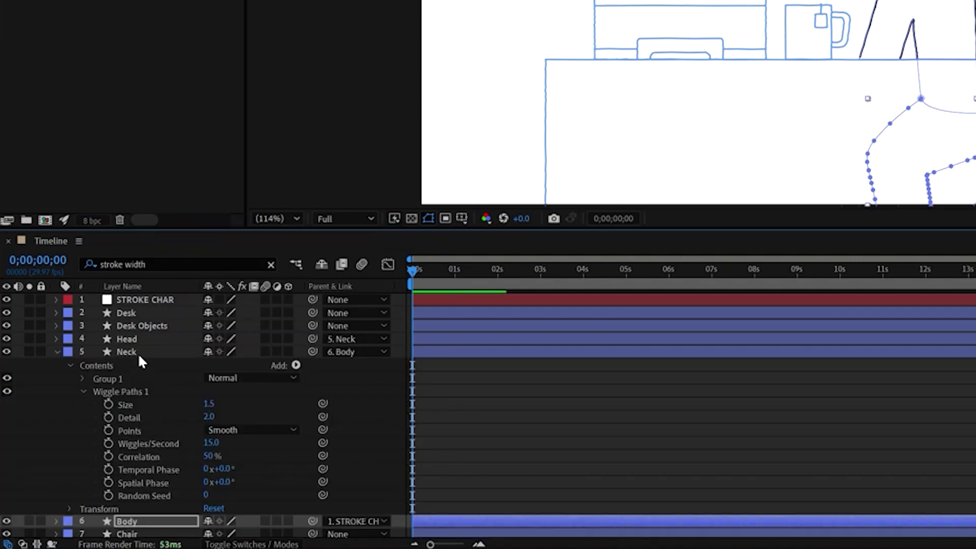
left_click(138, 352)
left_click(148, 265)
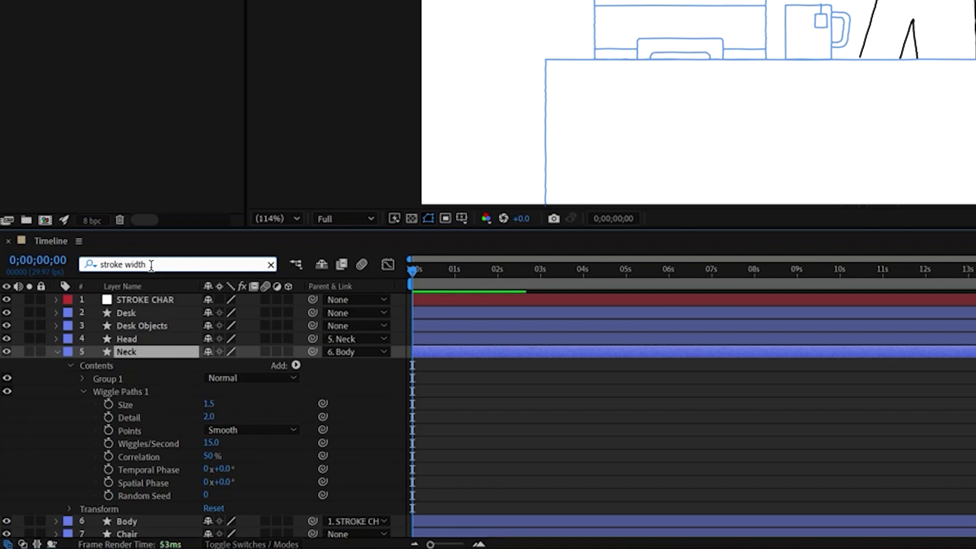
key("BackSpace")
type("h")
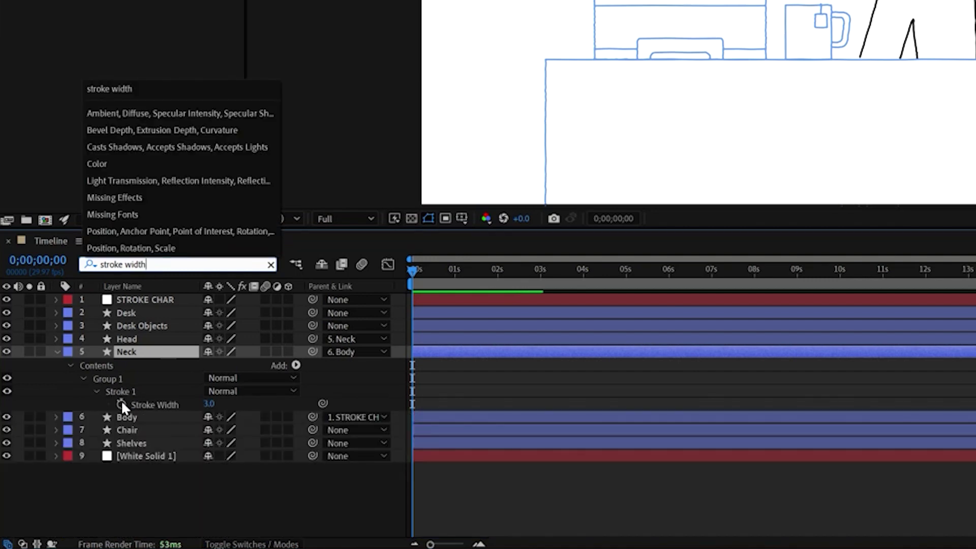
left_click(160, 405)
left_click(158, 406)
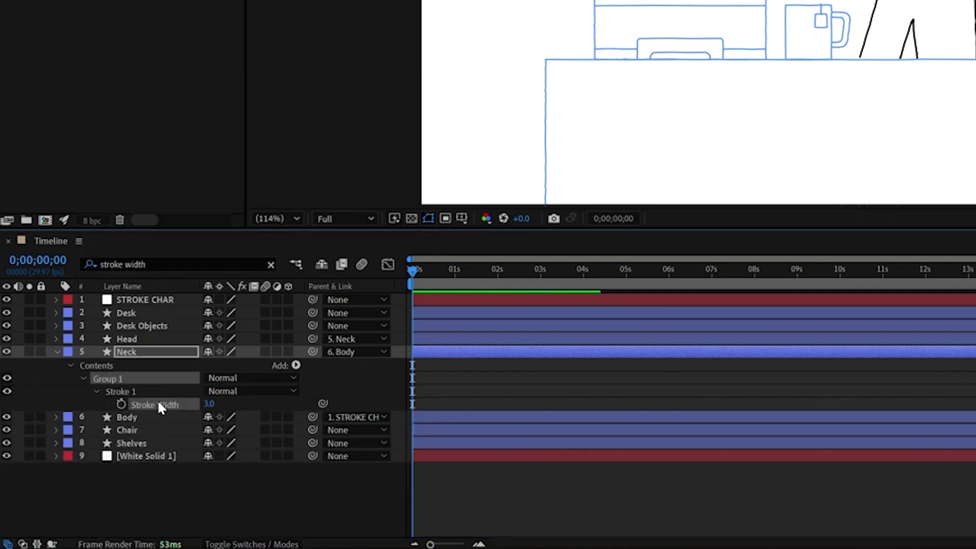
key("alt+shift+equal")
- Filter the Head layer's properties by stroke width and paste the expression onto all of its Stroke Width properties
left_click(132, 341)
left_click(154, 265)
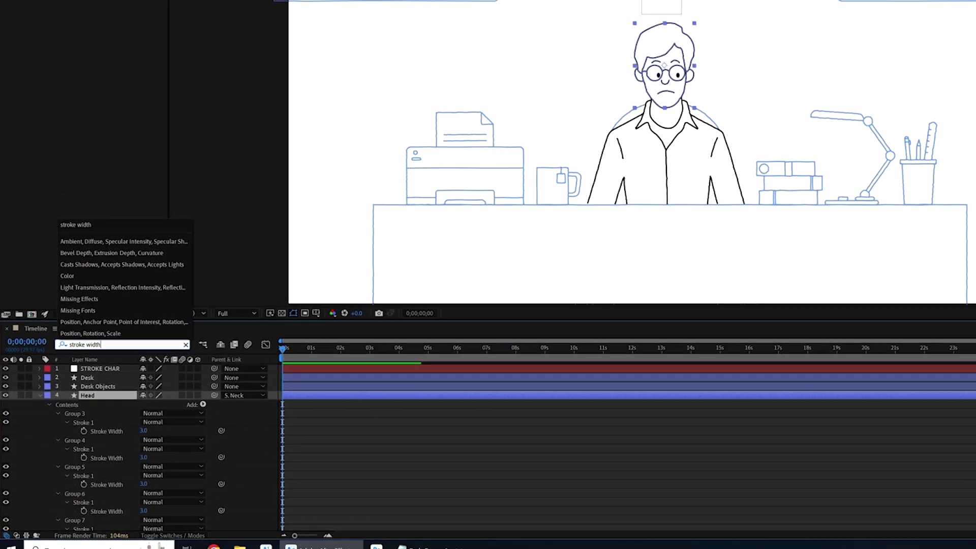
left_click(107, 432)
left_click(107, 458, "ctrl")
left_click(107, 484, "ctrl")
left_click(107, 512, "ctrl")
scroll(79, 502, "down", 3)
left_click(80, 455, "ctrl")
left_click(81, 474, "ctrl")
scroll(80, 471, "down", 2)
left_click(80, 465, "ctrl")
key("ctrl+v")
- Test the character's stroke width by scaling up the STROKE CHAR null, and undo the test
left_click(74, 409)
mouse_move(498, 151)
left_mouse_down()
mouse_move(523, 172)
mouse_move(443, 65)
mouse_move(485, 45)
mouse_move(595, 53)
mouse_move(572, 59)
left_mouse_up()
key("ctrl+z")
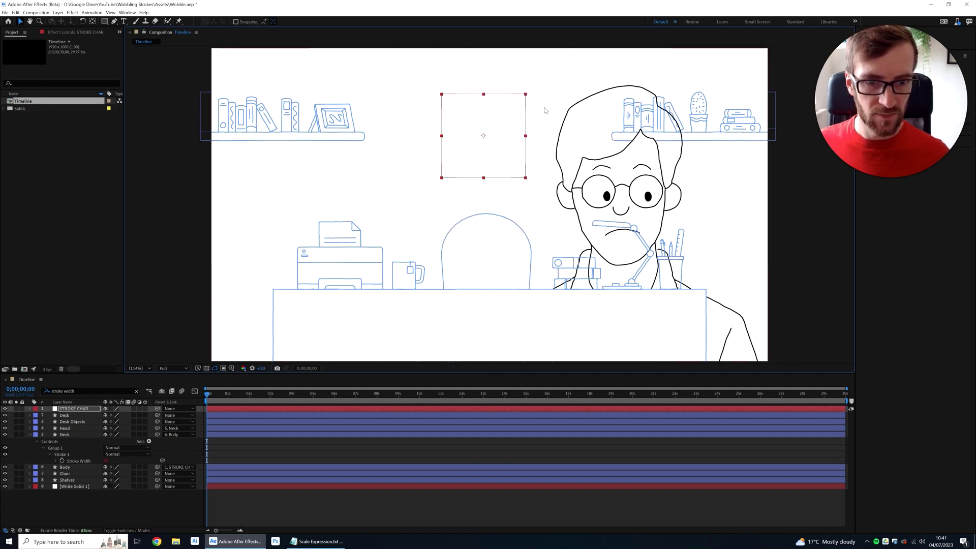
key("ctrl+z")
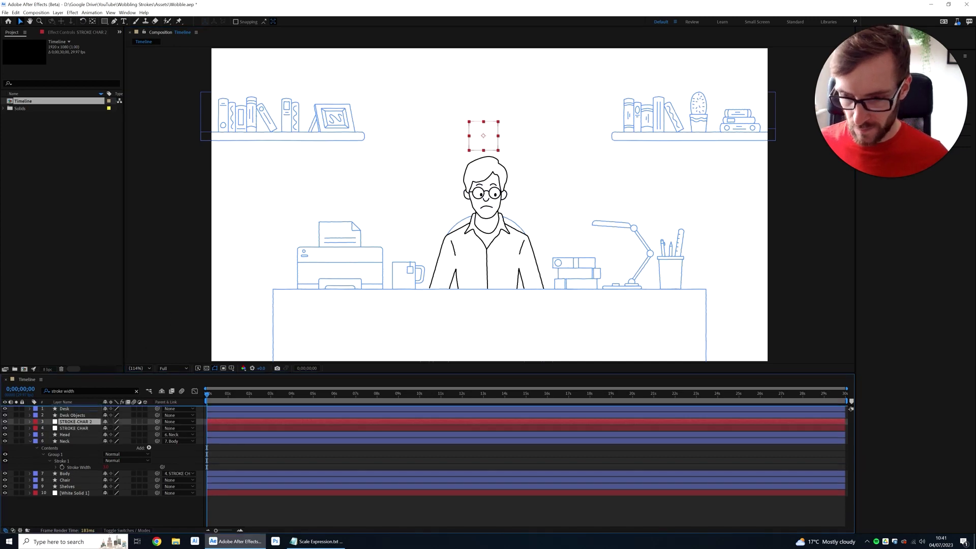
- Name the duplicated null STROKE DESK and paste the expression onto the first subgroup's Stroke Width in the Desk Objects layer
left_click(72, 422)
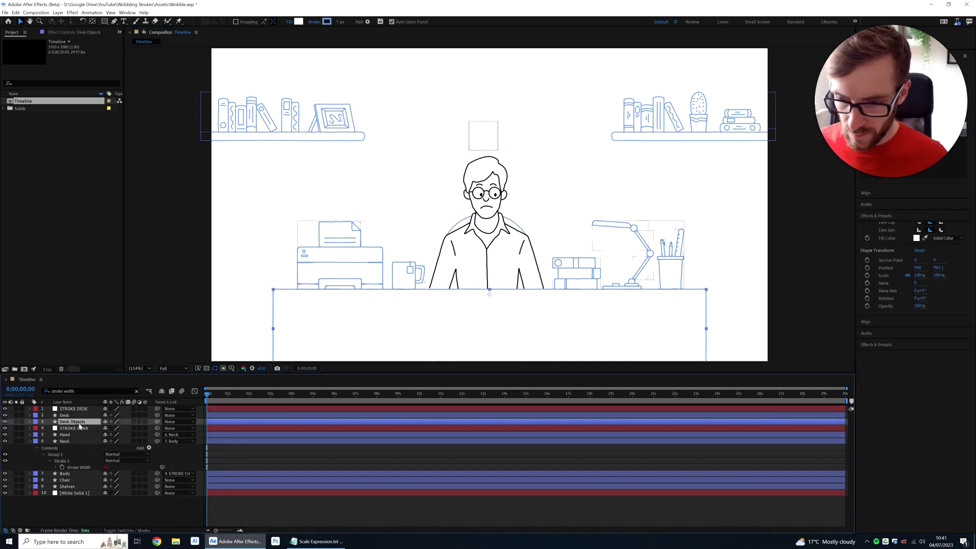
left_click(86, 474, "ctrl")
scroll(86, 489, "down", 4)
left_click(87, 493, "ctrl")
scroll(90, 497, "down", 5)
scroll(77, 458, "up", 10)
scroll(77, 456, "down", 10)
scroll(76, 456, "up", 10)
left_click(88, 494, "ctrl")
left_click(88, 476, "ctrl")
scroll(89, 475, "up", 10)
left_click(85, 454)
key("ctrl+v")
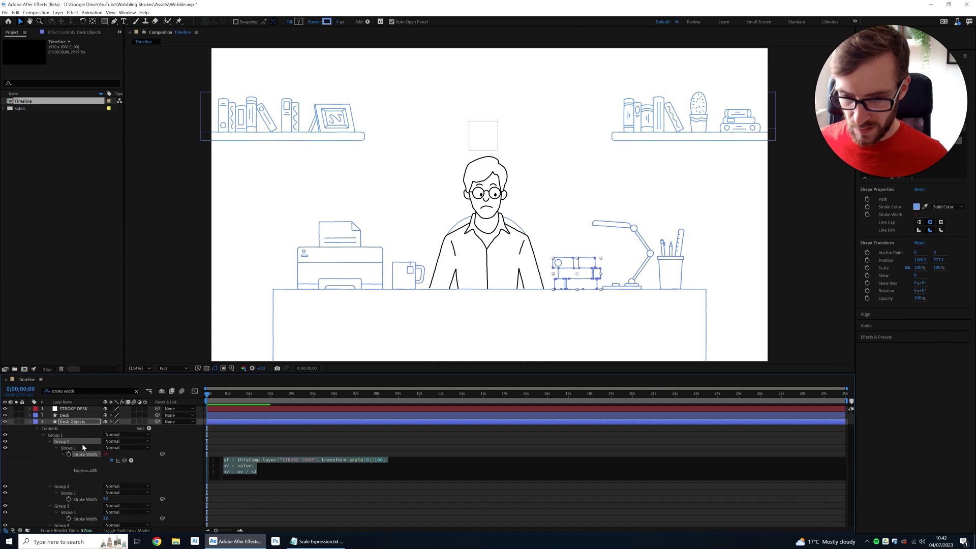
- Move the STROKE DESK null straight down onto the front of the desk, just below its top edge
left_click(78, 409)
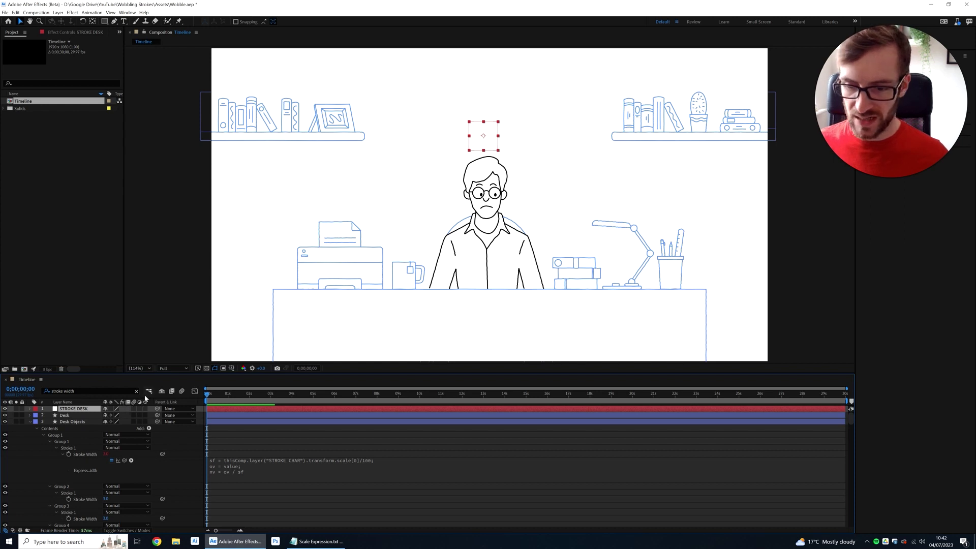
left_click_drag(489, 145, 489, 316)
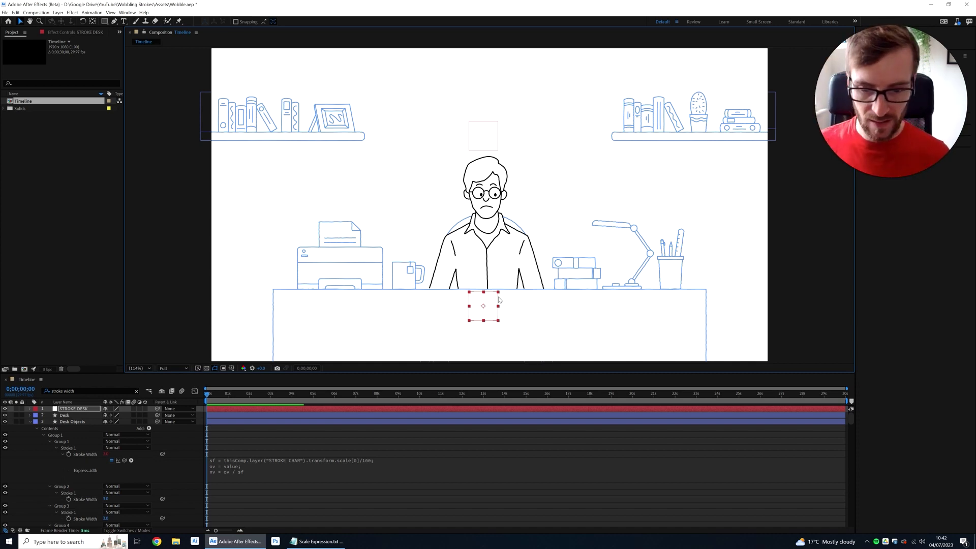
- Change the layer name in the Desk Objects expression to STROKE DESK and remove the pasted line break
double_click(308, 460)
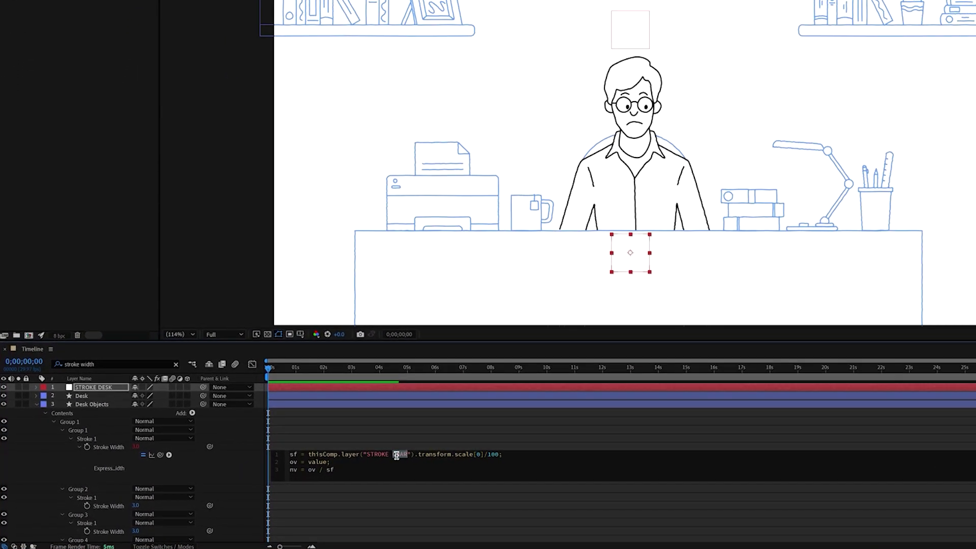
key("ctrl+v")
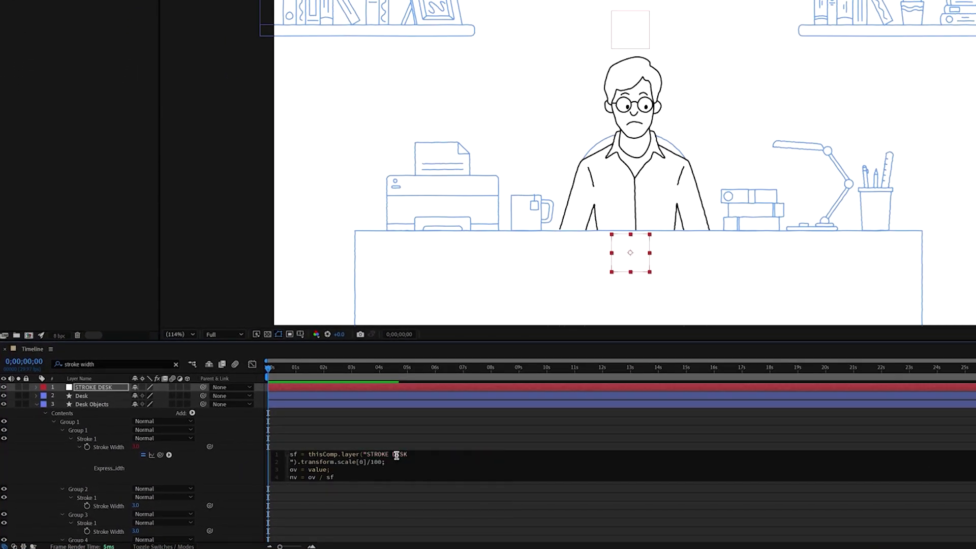
left_click(374, 438)
left_click(352, 459)
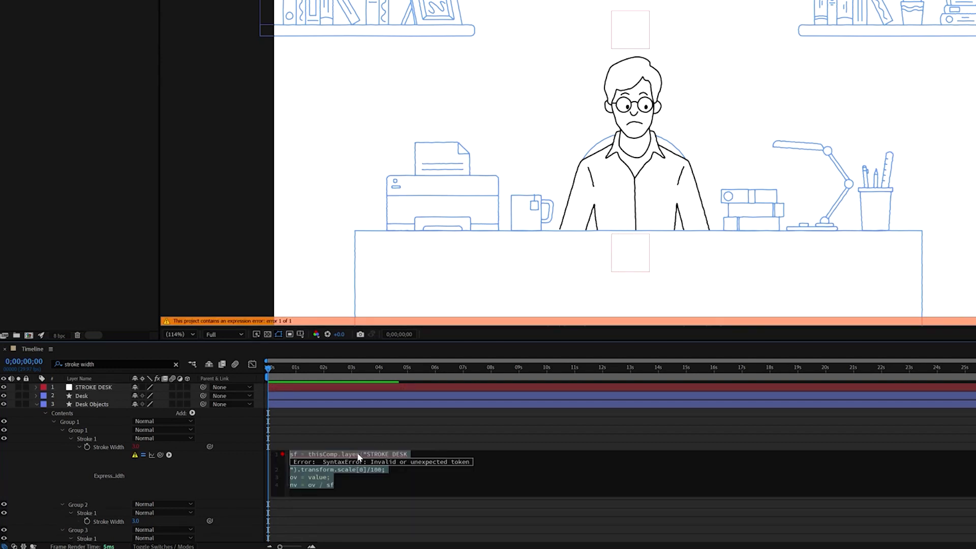
left_click(410, 454)
key("Delete")
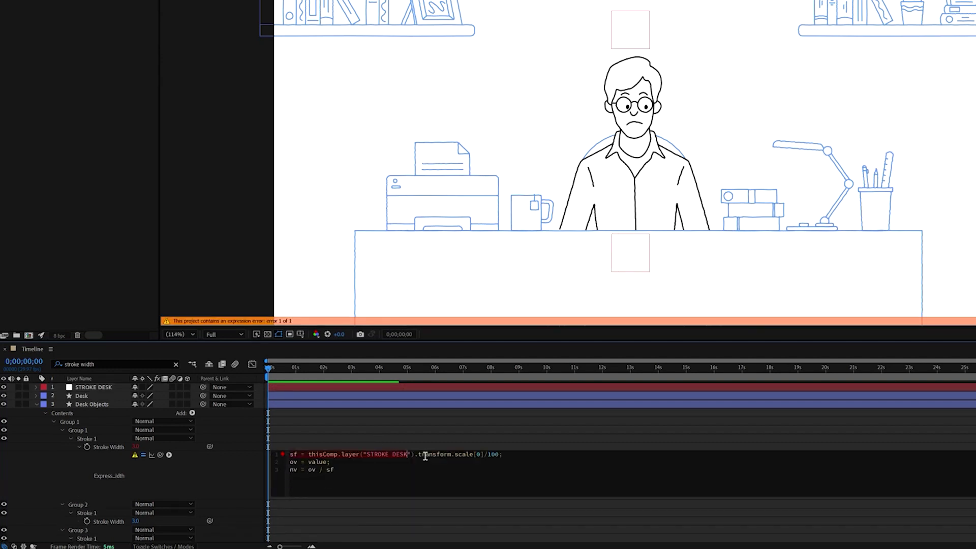
left_click(422, 441)
- Copy the STROKE DESK expression and paste it onto all remaining Stroke Width properties of the Desk Objects layer
left_click(108, 448)
scroll(112, 528, "down", 5)
left_click(113, 527, "ctrl")
scroll(108, 531, "down", 5)
left_click(109, 530, "ctrl")
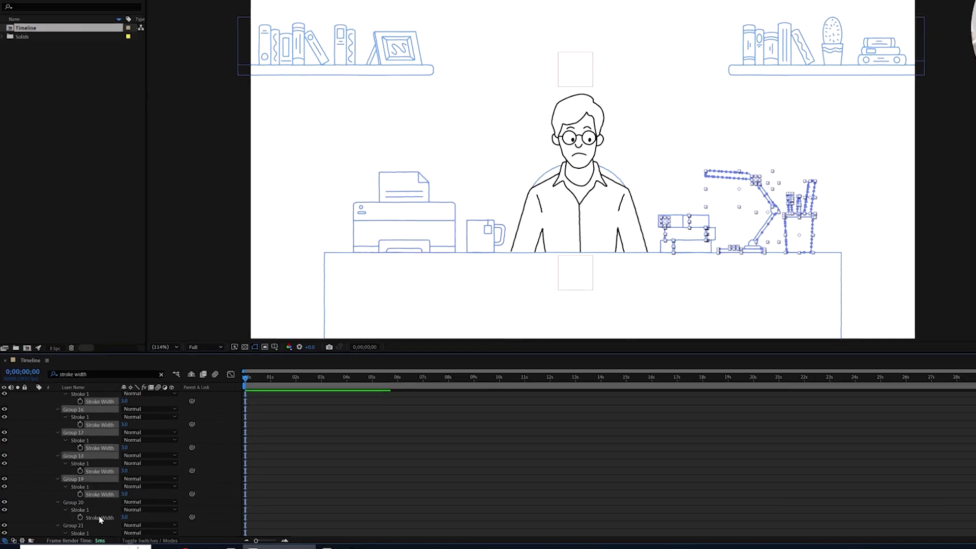
left_click(107, 530, "ctrl")
scroll(111, 507, "down", 5)
left_click(110, 507, "ctrl")
key("ctrl+v")
- Collapse the Desk Objects layer and add a null named STROKE SHELVES
scroll(87, 501, "up", 20)
left_click(30, 421)
key("ctrl+v")
key("Return")
type("STROKE SHELVES")
- Add the expression to the Shelves layer's first Stroke Width and point it to the STROKE SHELVES null
key("ctrl+v")
key("Delete")
left_click(69, 500, "alt")
key("ctrl+v")
type("SHELVES")
- Paste the STROKE SHELVES expression onto the Stroke Width properties of the Shelves layer from Group 2 to the last group
scroll(83, 488, "down", 15)
left_click(83, 487, "ctrl")
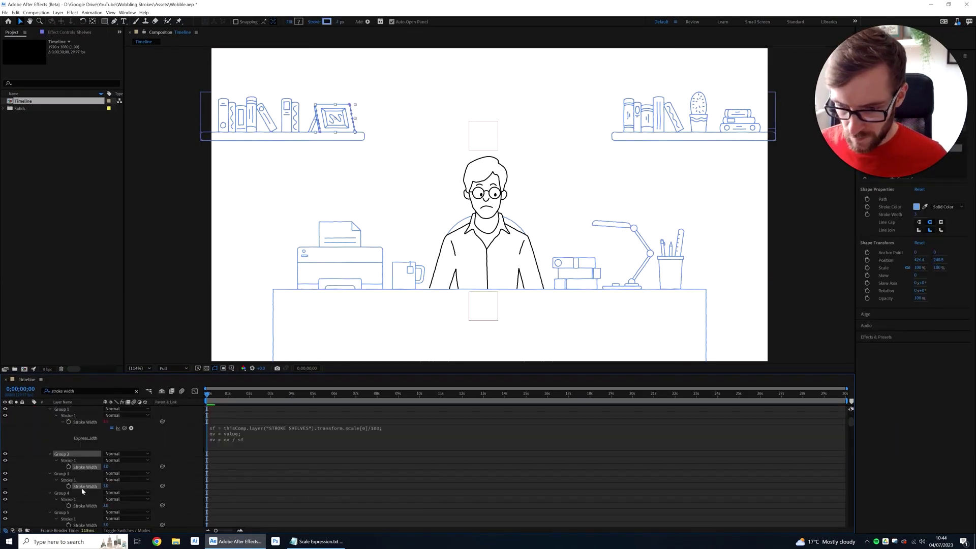
left_click(84, 486, "ctrl")
left_click(85, 486, "ctrl")
left_click(86, 506, "ctrl")
scroll(85, 496, "down", 2)
left_click(85, 495, "ctrl")
scroll(83, 510, "down", 2)
left_click(83, 510, "ctrl")
scroll(89, 514, "down", 2)
left_click(89, 513, "ctrl")
scroll(82, 514, "down", 2)
left_click(83, 513, "ctrl")
scroll(87, 514, "down", 3)
left_click(85, 517, "ctrl")
key("ctrl+v")
- Paste the expression onto the Stroke Width properties of the Chair layer
left_click(29, 448)
type("stro")
scroll(80, 501, "down", 5)
left_click(80, 501, "ctrl")
scroll(79, 510, "down", 3)
left_click(80, 511, "ctrl")
key("ctrl+v")
- Clear the timeline's search filter and save the project
left_click(248, 456)
left_click(136, 391)
key("ctrl+s")
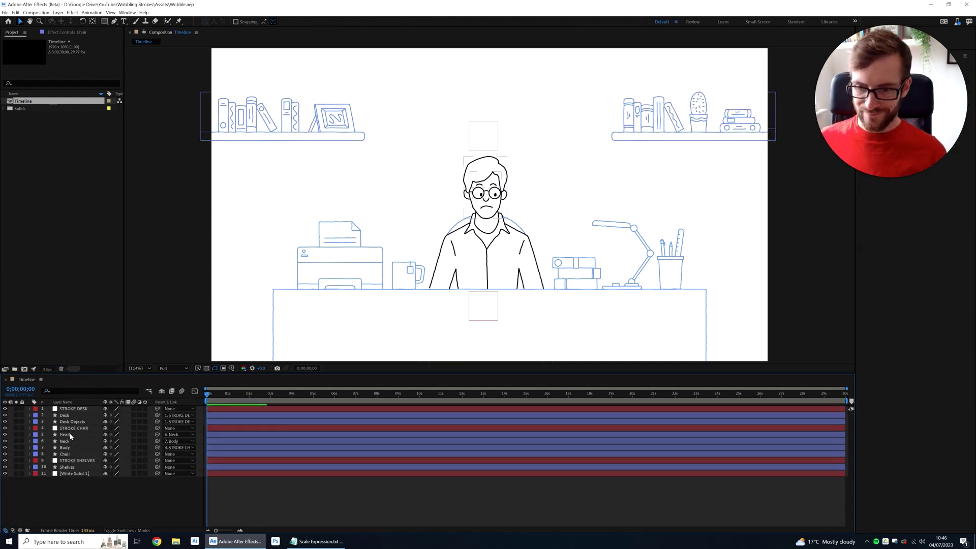
- Set the parent of the Head, Neck and Body layers to None
left_click(71, 435)
left_click(70, 453, "shift")
left_click(69, 452, "ctrl")
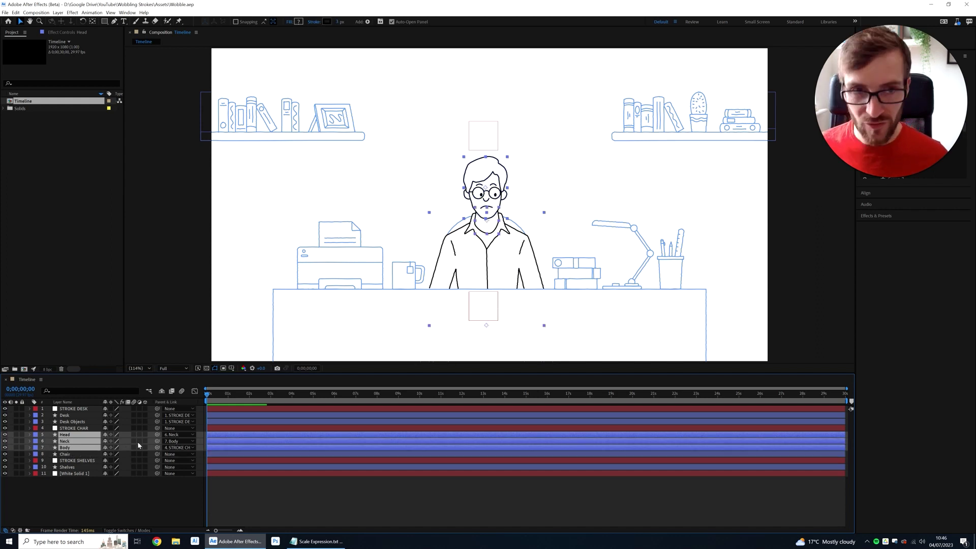
left_click(175, 436)
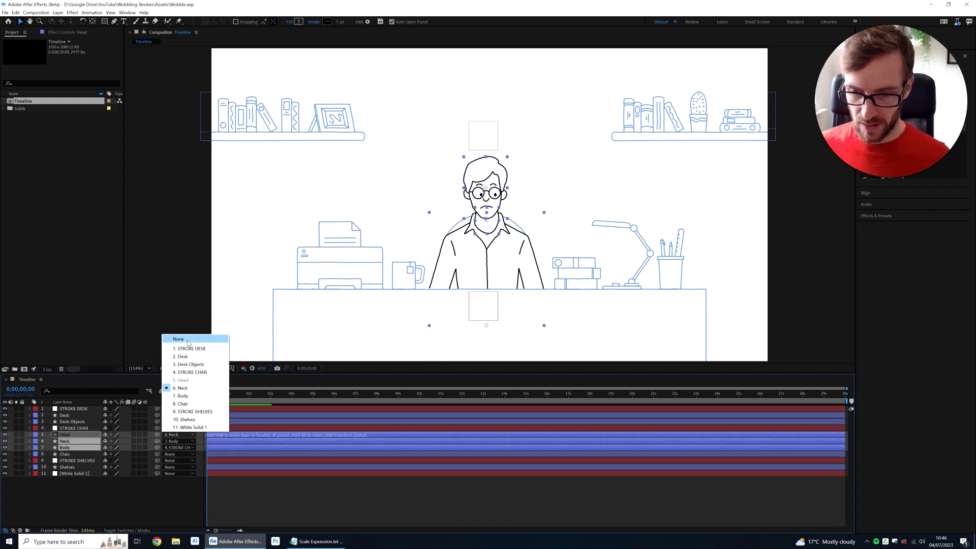
left_click(191, 340)
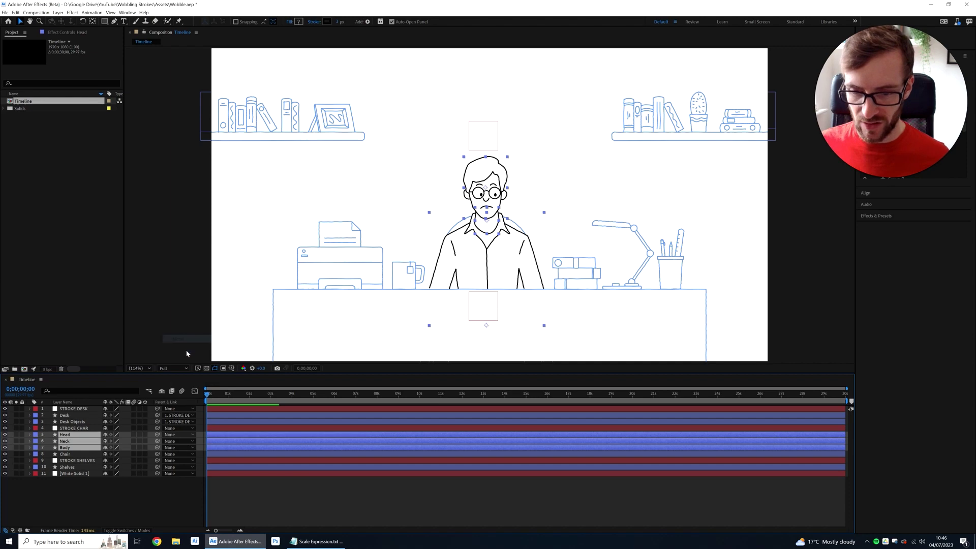
- Move the STROKE CHAR null down onto the character's lower torso, centred at the desk's top edge
left_click(77, 429)
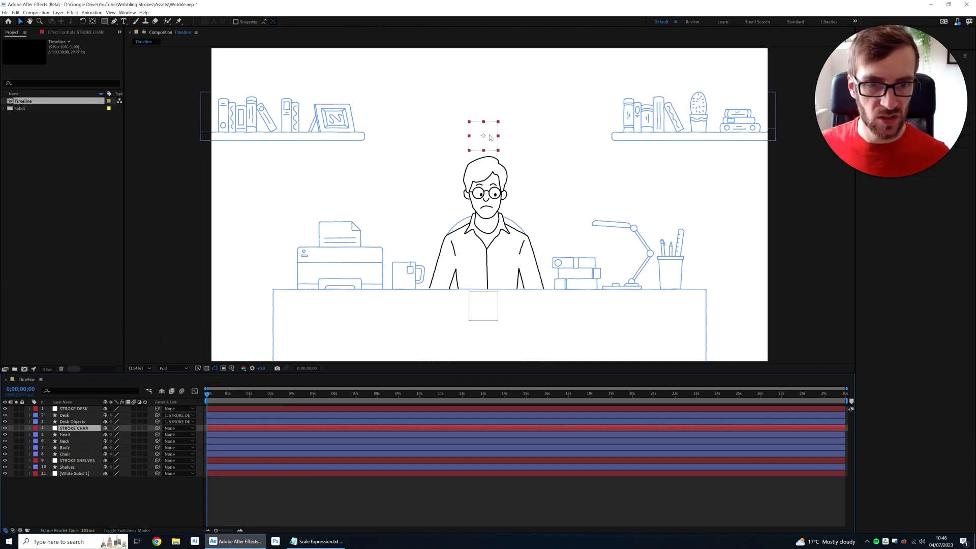
left_click_drag(490, 136, 494, 289)
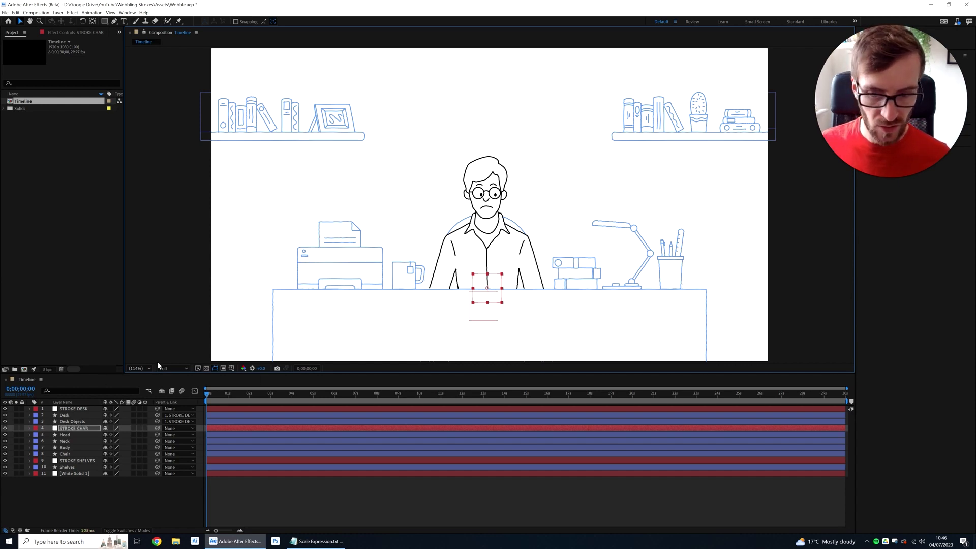
- Try moving the STROKE DESK null lower on the desk and undo the move
left_click(483, 319)
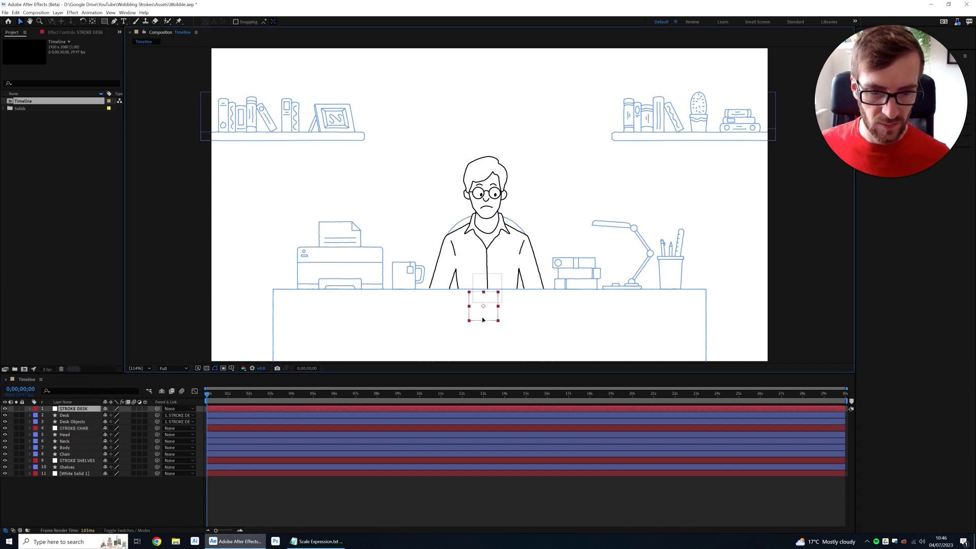
left_click_drag(483, 319, 486, 331)
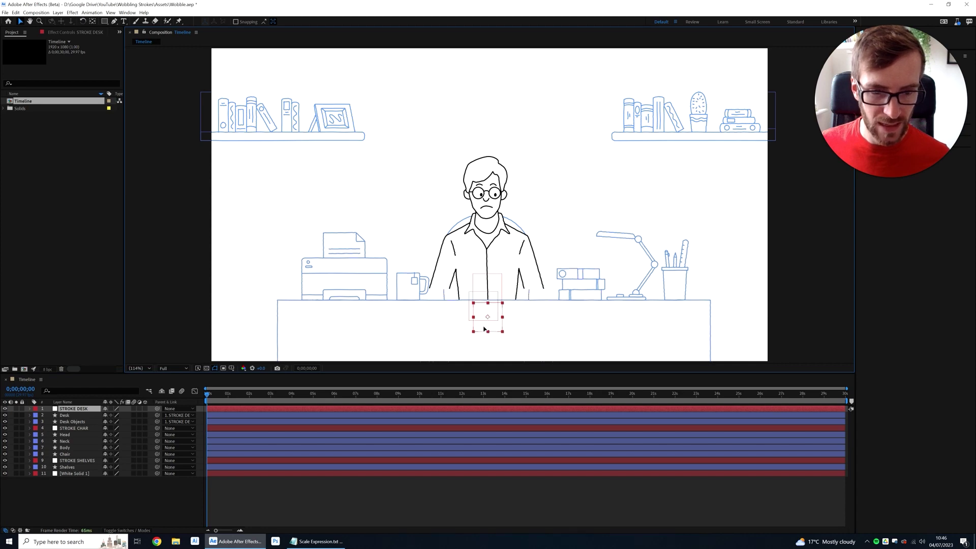
key("ctrl+z")
- Set the parent of the Desk and Desk Objects layers to None
left_click(74, 416)
left_click(127, 420, "ctrl")
left_click(178, 421)
left_click(173, 418)
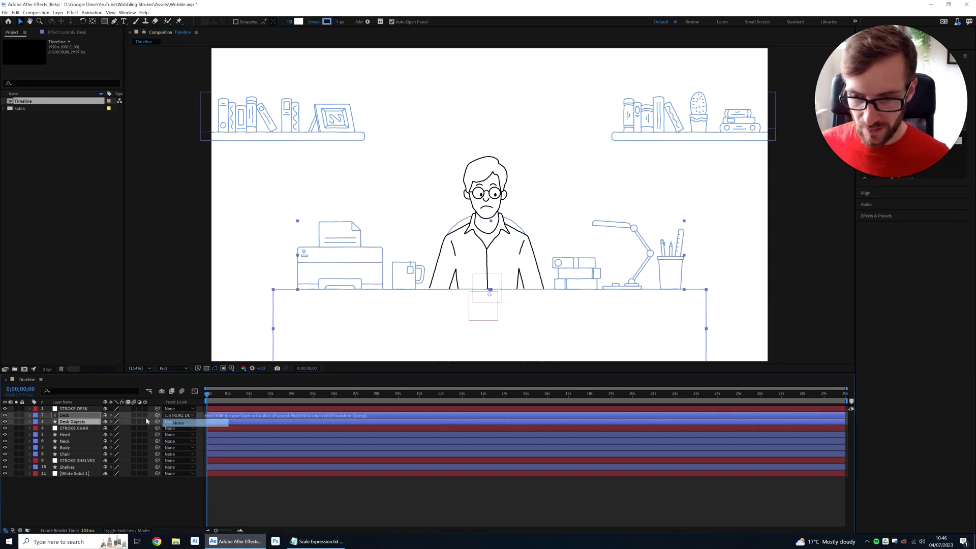
- Move the STROKE DESK null down onto the front of the desk and centre it horizontally in the composition
left_click(84, 410)
left_click_drag(481, 316, 484, 333)
left_click(876, 118)
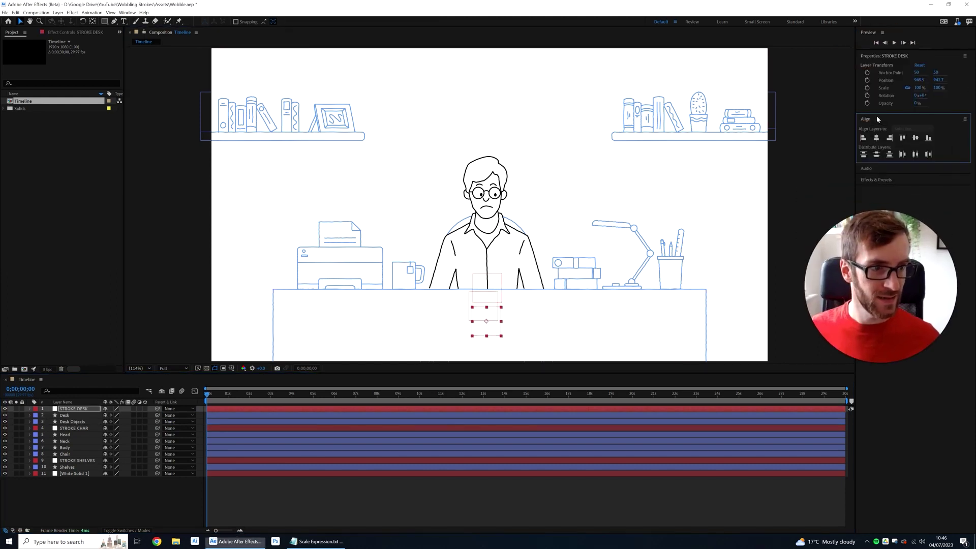
left_click(876, 138)
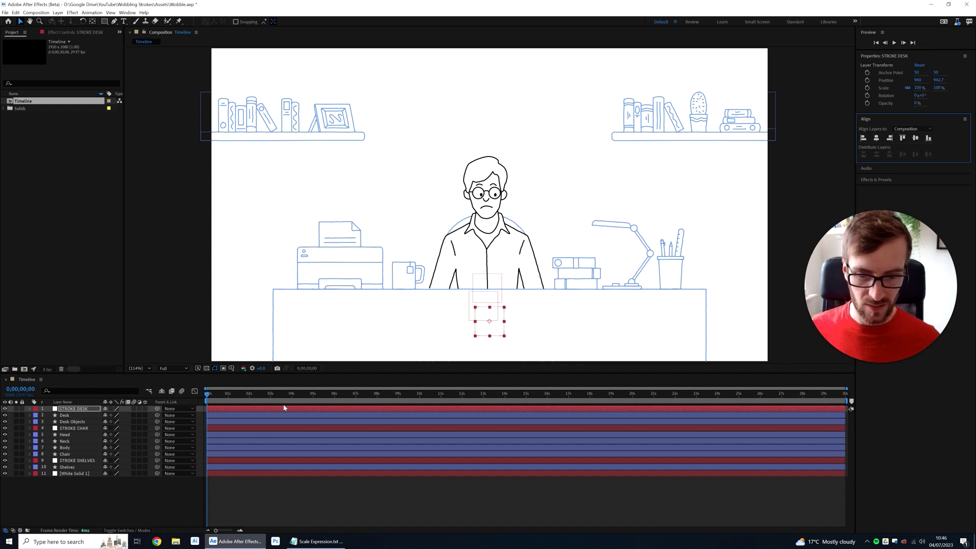
- Centre the STROKE CHAR and STROKE SHELVES nulls horizontally in the composition
left_click(275, 430)
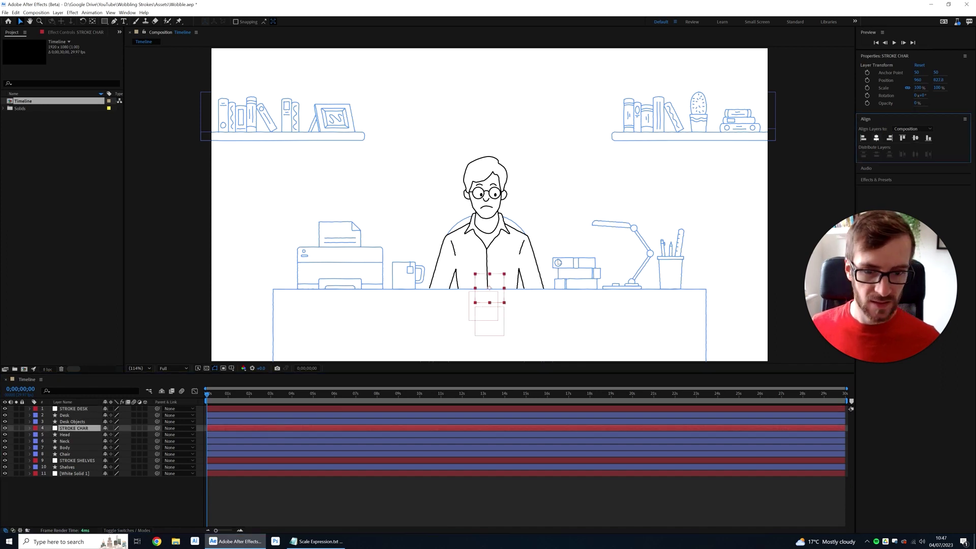
left_click(94, 460)
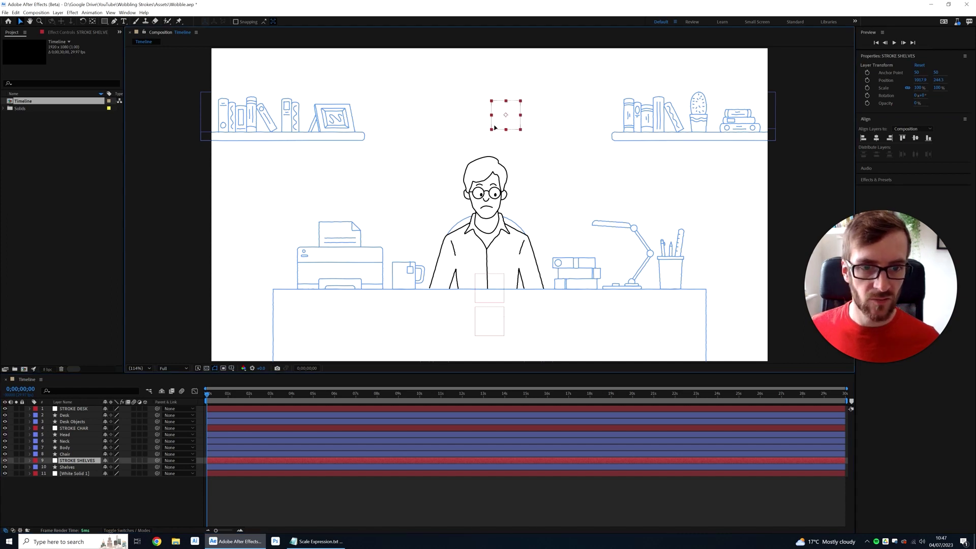
left_click(877, 138)
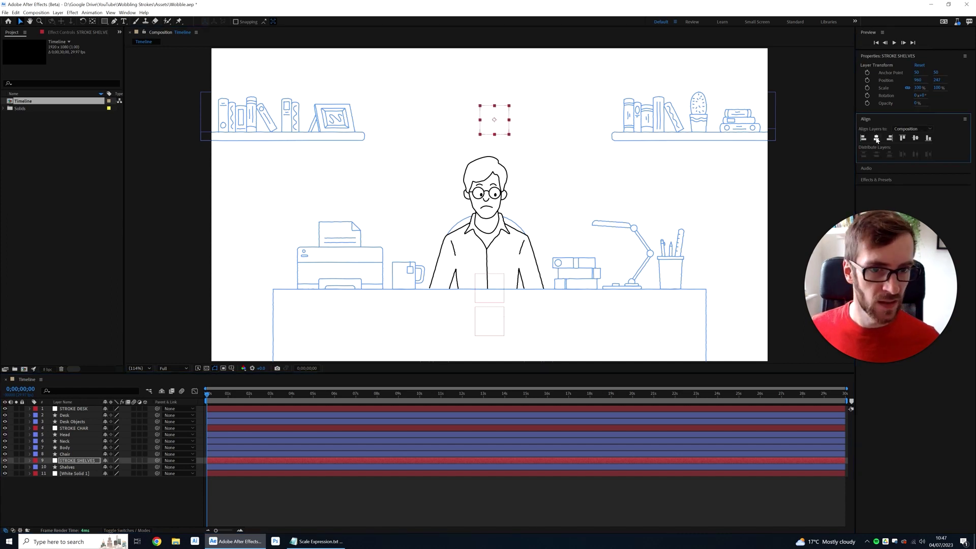
- Parent the Desk and Desk Objects layers to the STROKE DESK null
left_click(84, 417)
left_click(85, 422, "shift")
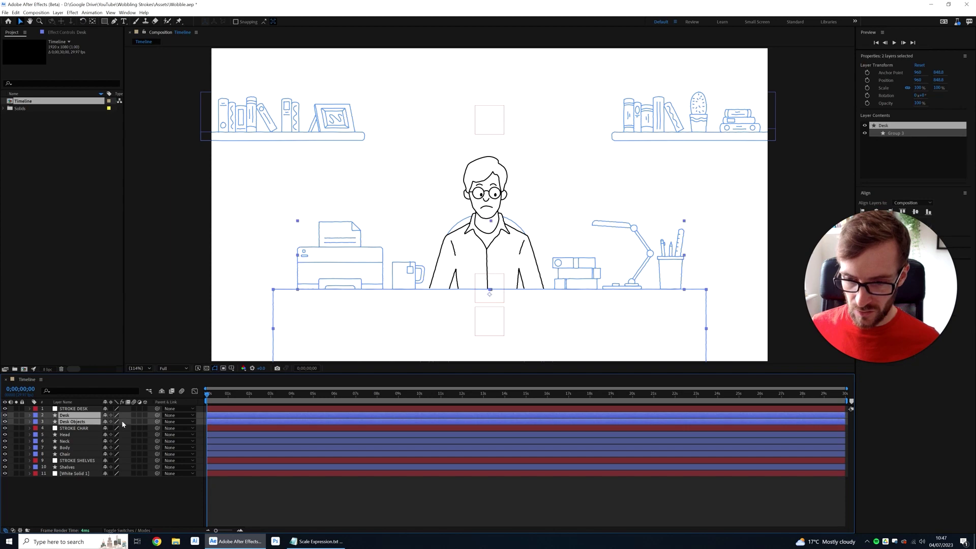
mouse_move(157, 416)
left_mouse_down()
mouse_move(102, 418)
mouse_move(81, 405)
left_mouse_up()
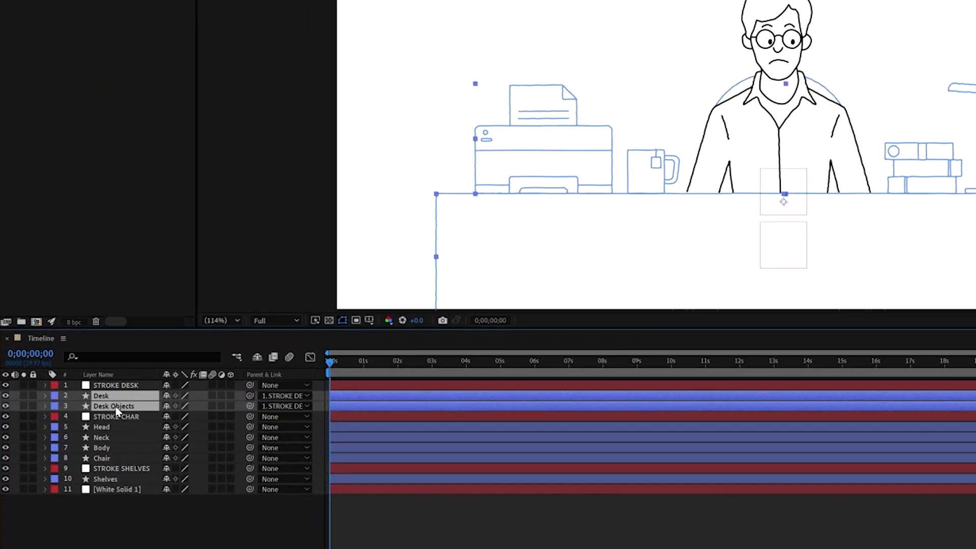
- Parent the Head, Neck, Body and Chair layers to STROKE CHAR, and the Shelves layer to STROKE SHELVES
left_click(83, 433)
left_click(121, 460, "shift")
mouse_move(257, 431)
left_mouse_down()
mouse_move(163, 435)
mouse_move(133, 422)
left_mouse_up()
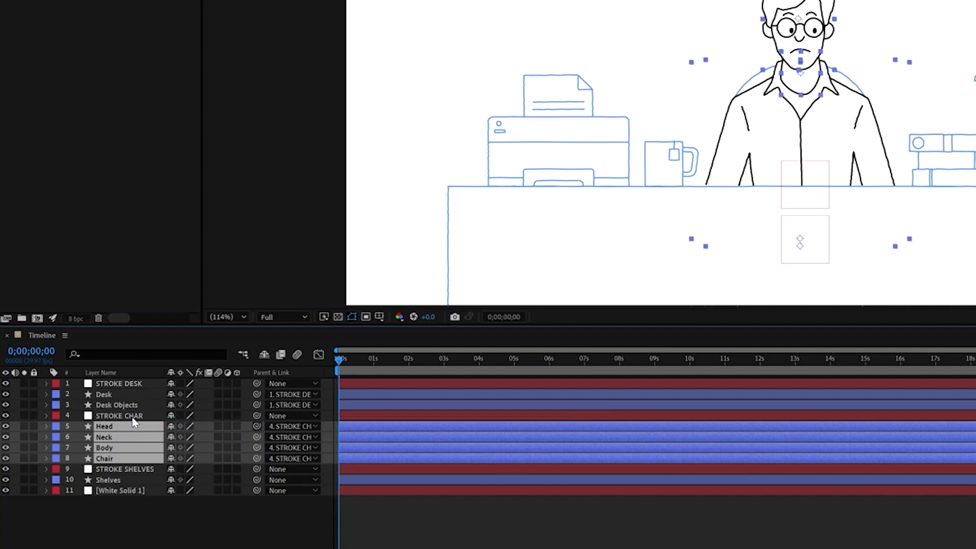
left_click(122, 482)
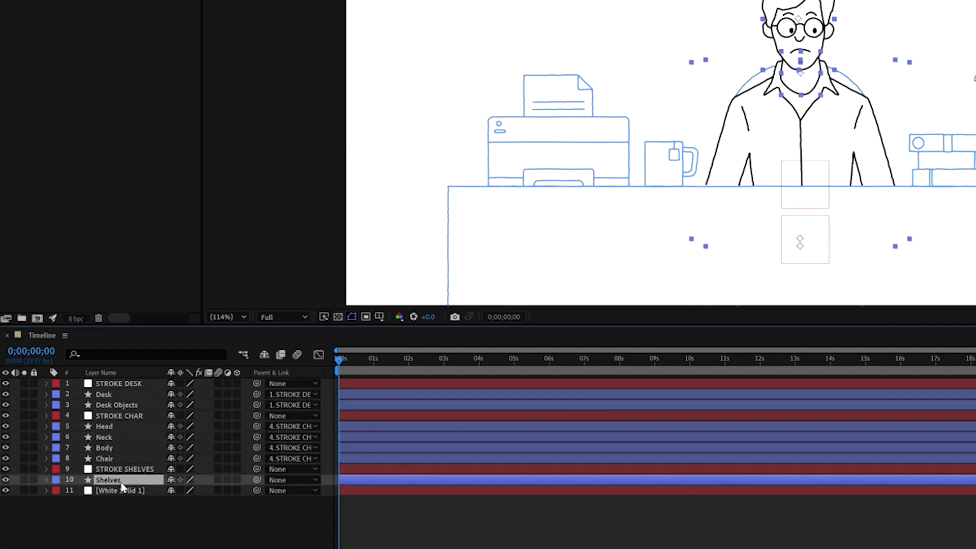
left_click_drag(145, 483, 140, 469)
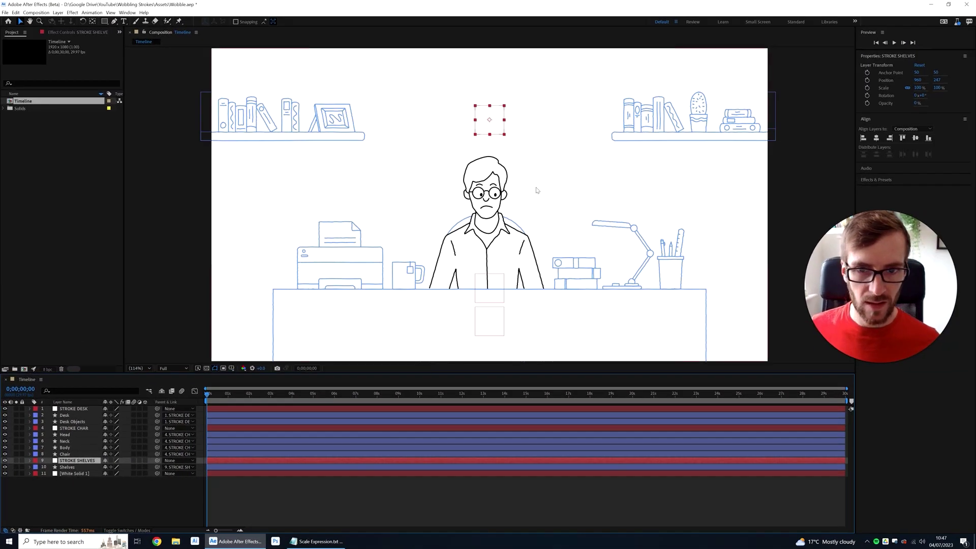
- Try scaling the STROKE SHELVES and STROKE CHAR nulls in the composition and undo the changes
mouse_move(506, 136)
left_mouse_down()
mouse_move(521, 151)
mouse_move(753, 116)
left_mouse_up()
key("ctrl+z")
key("ctrl+z")
left_click(86, 430)
left_click(503, 309)
left_click_drag(522, 289, 523, 289)
key("ctrl+z")
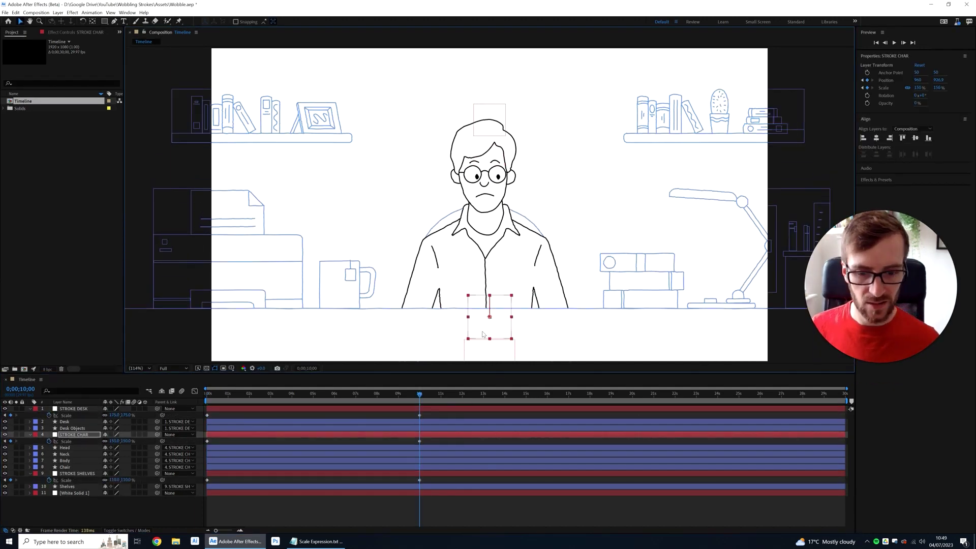
- Set the STROKE SHELVES null's scale to 120% at 10 seconds and preview the scaling animation
left_click(126, 480)
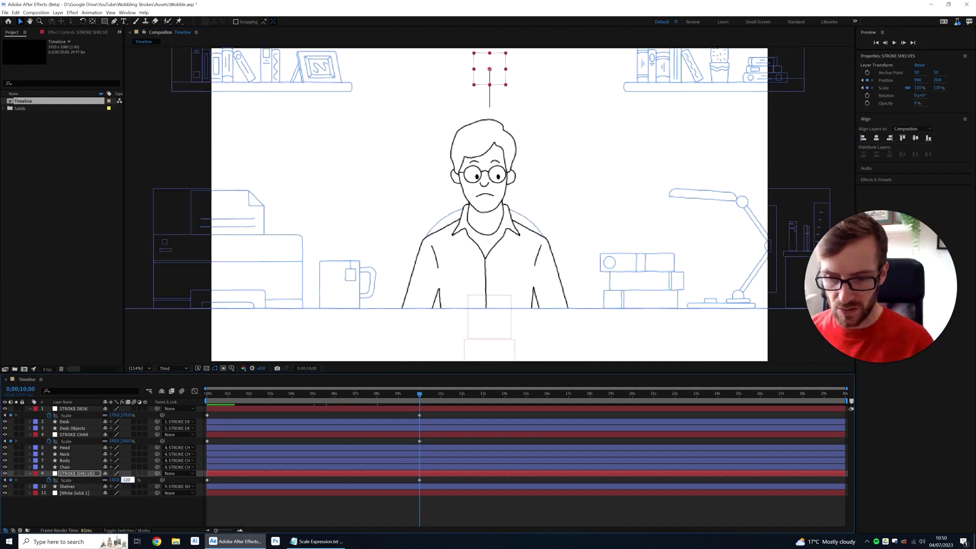
key("space")
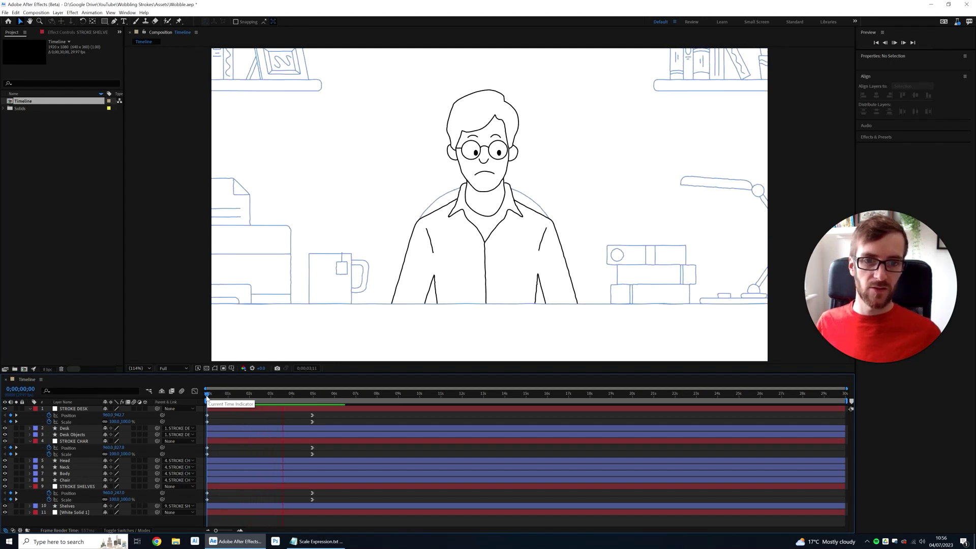
key("space")
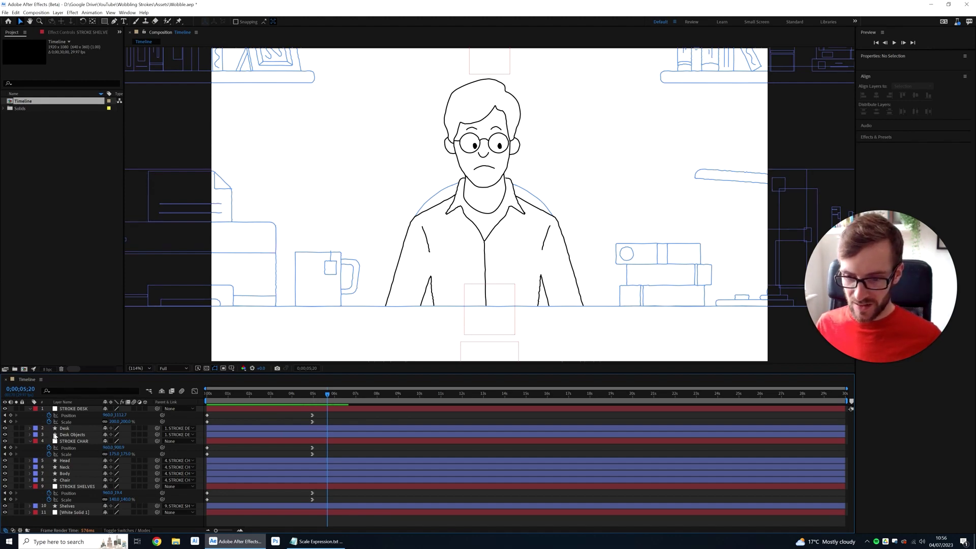
- Parent the Neck layer to Body and the Head layer to Neck
left_click(65, 467)
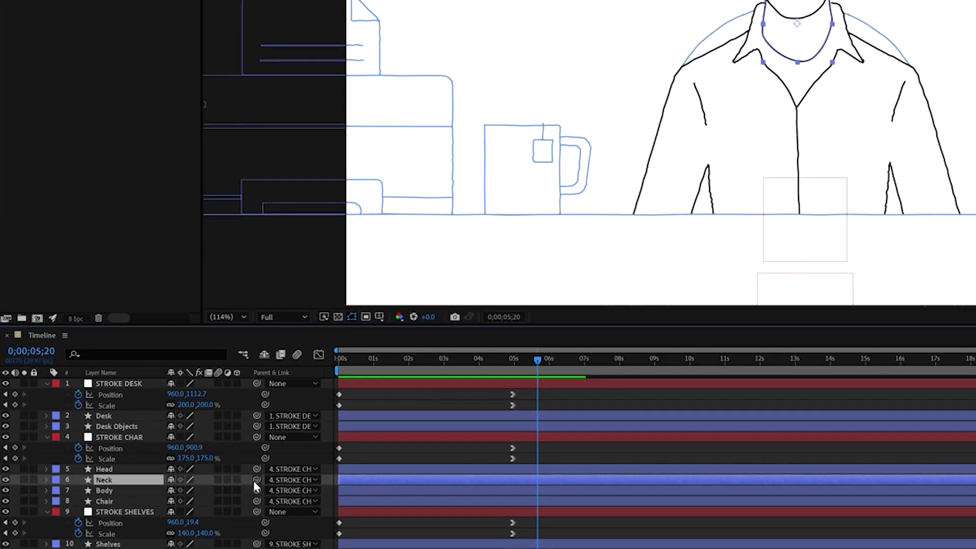
left_click_drag(252, 482, 118, 488)
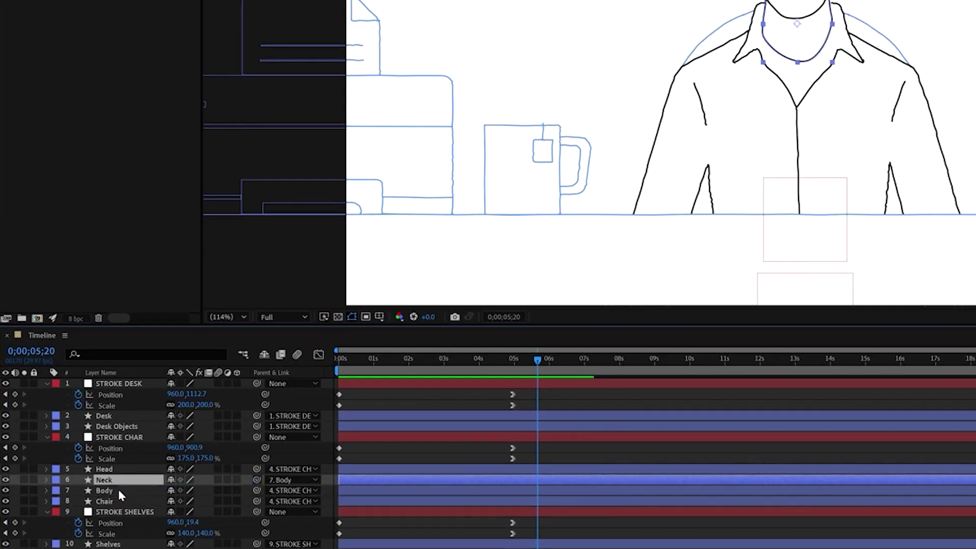
left_click(138, 470)
left_click_drag(256, 472, 122, 480)
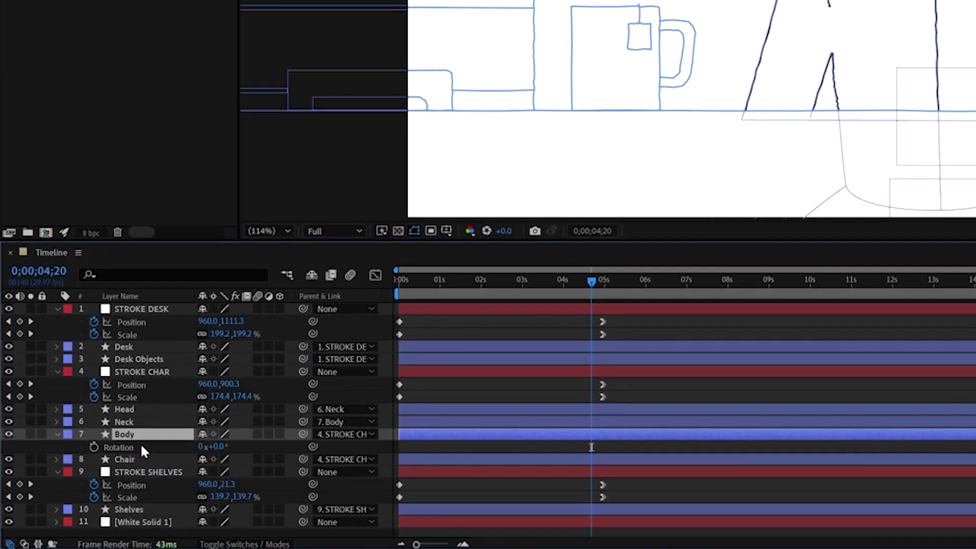
- Add the expression wiggle(5,0.3) to the Body layer's rotation
right_click(140, 443)
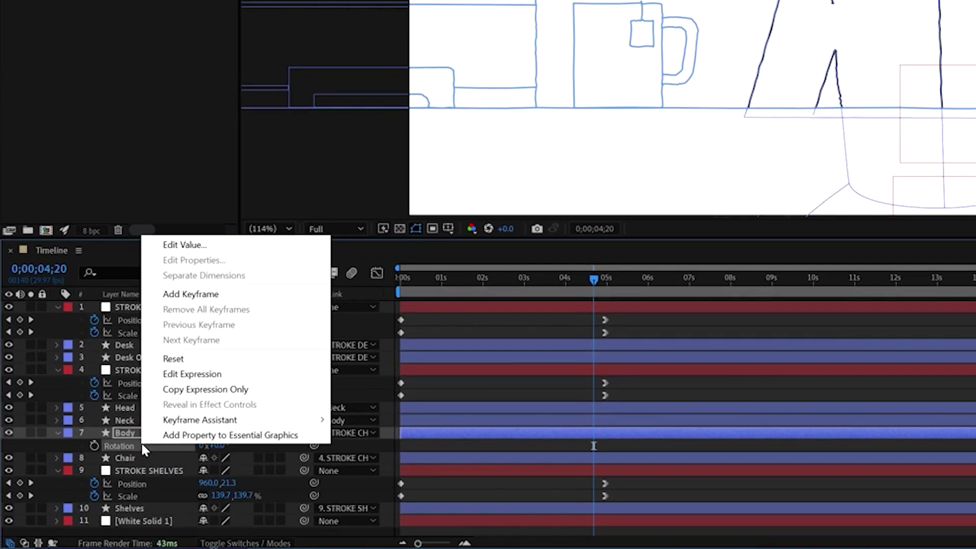
left_click(192, 374)
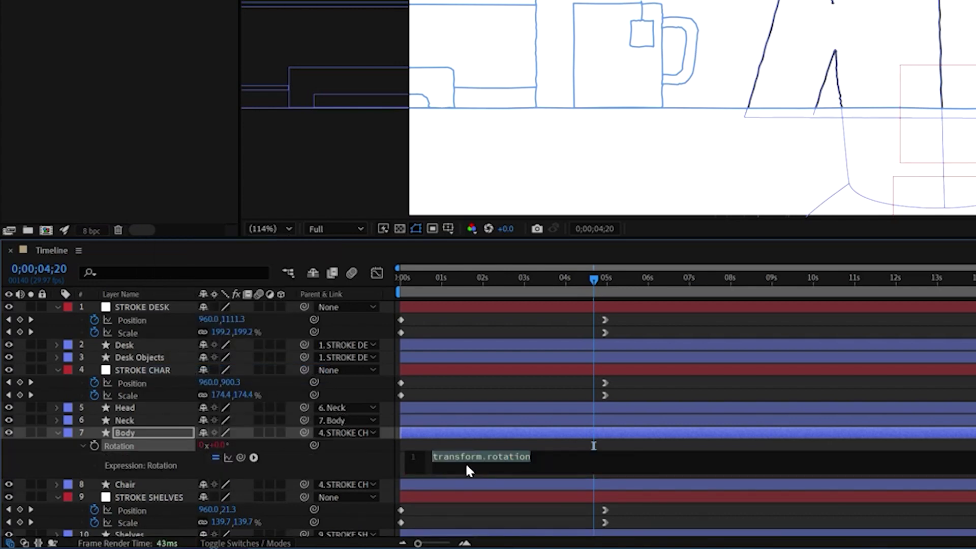
type("wiggle")
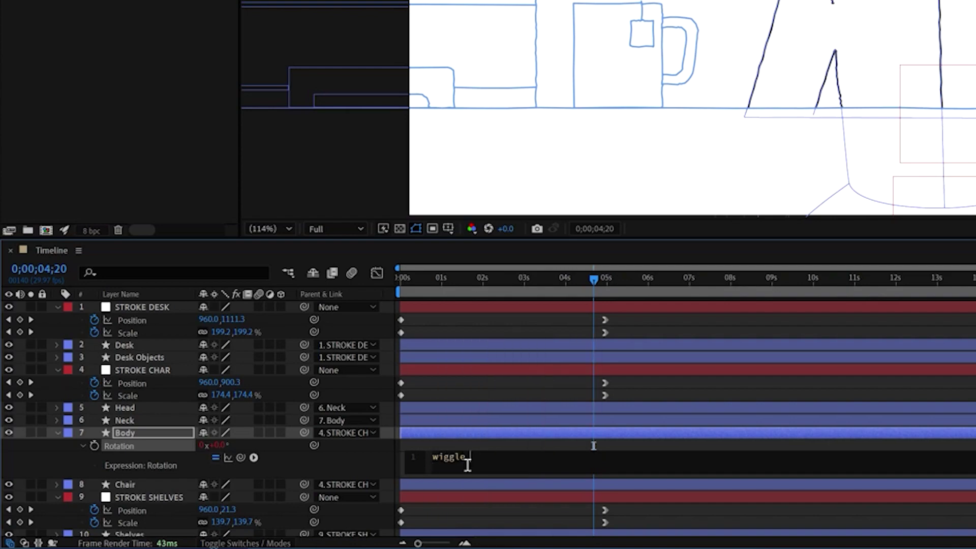
type("(5,0.3")
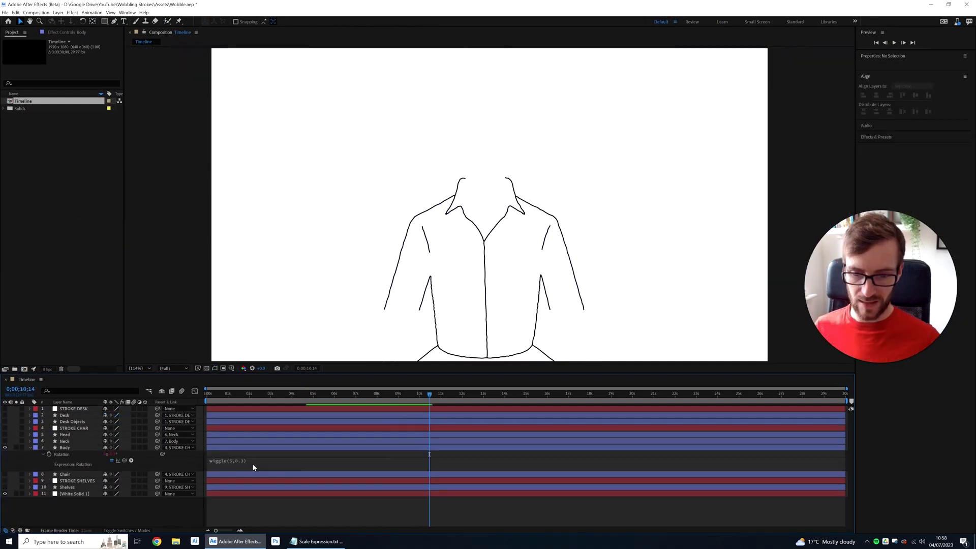
- Change the Body layer's rotation expression to wiggle(0.5,5) and preview the motion
left_click(241, 463)
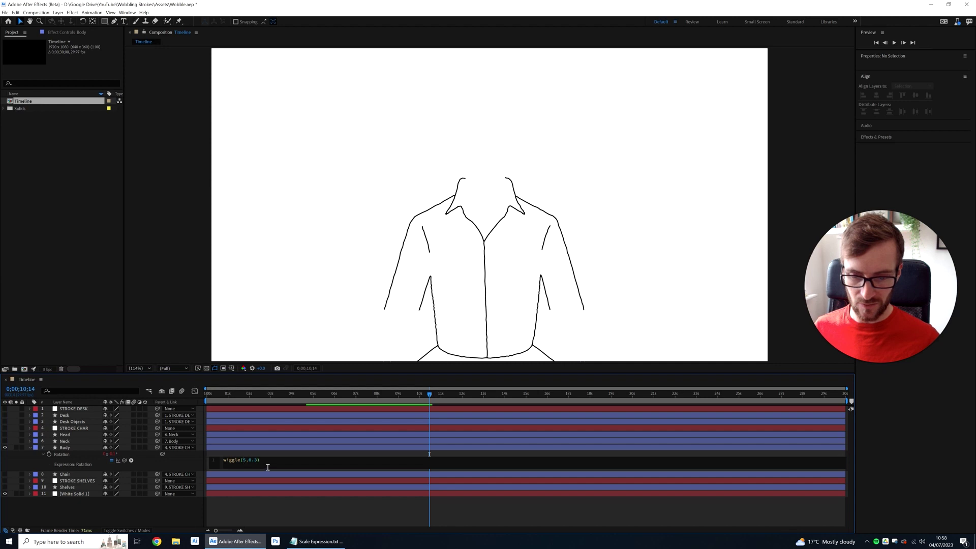
type("1")
left_click(262, 507)
key("space")
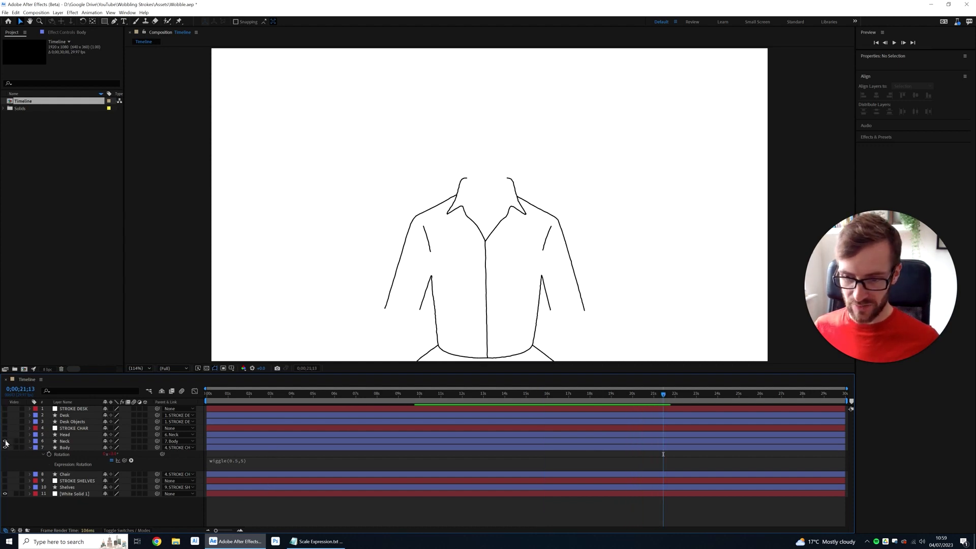
- Make the Neck and Head layers visible and copy only the expression from the Body layer's rotation
left_click_drag(5, 442, 5, 435)
left_click(45, 448)
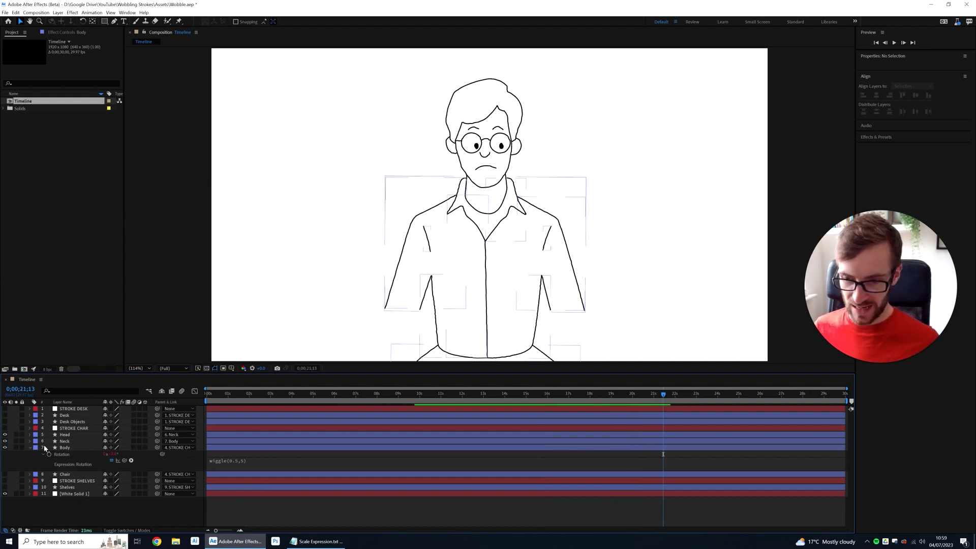
right_click(70, 459)
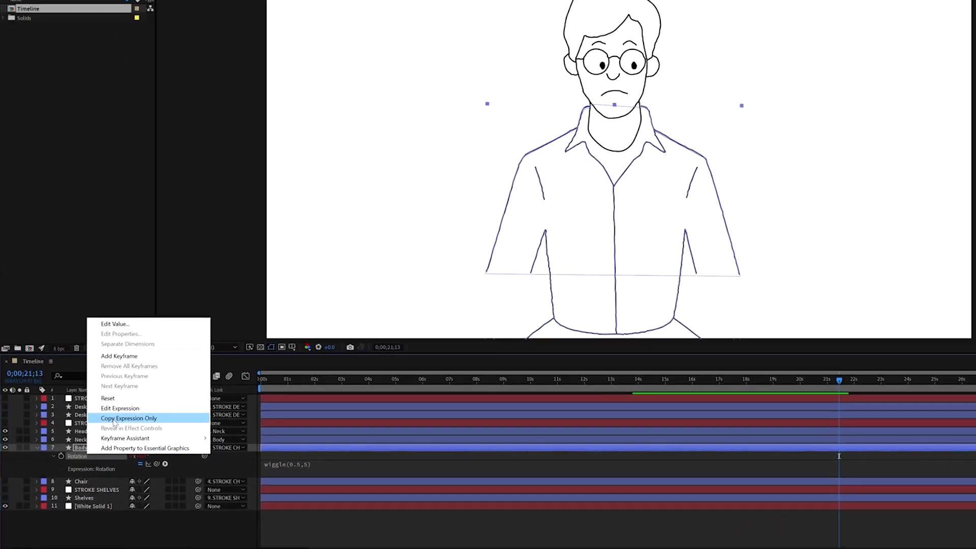
left_click(138, 412)
- Paste the copied wiggle expression onto the rotation of the Neck and Head layers
left_click(115, 437)
left_click(110, 428, "shift")
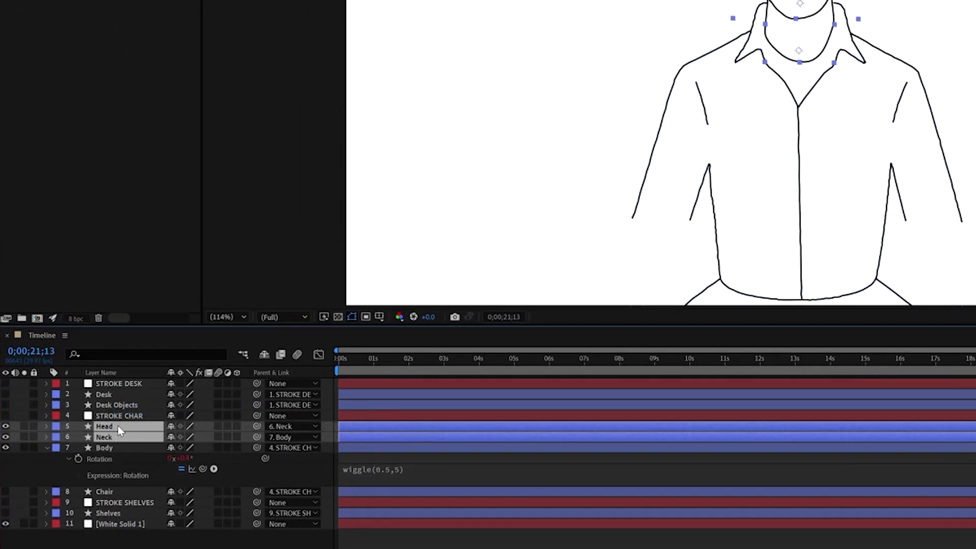
key("r")
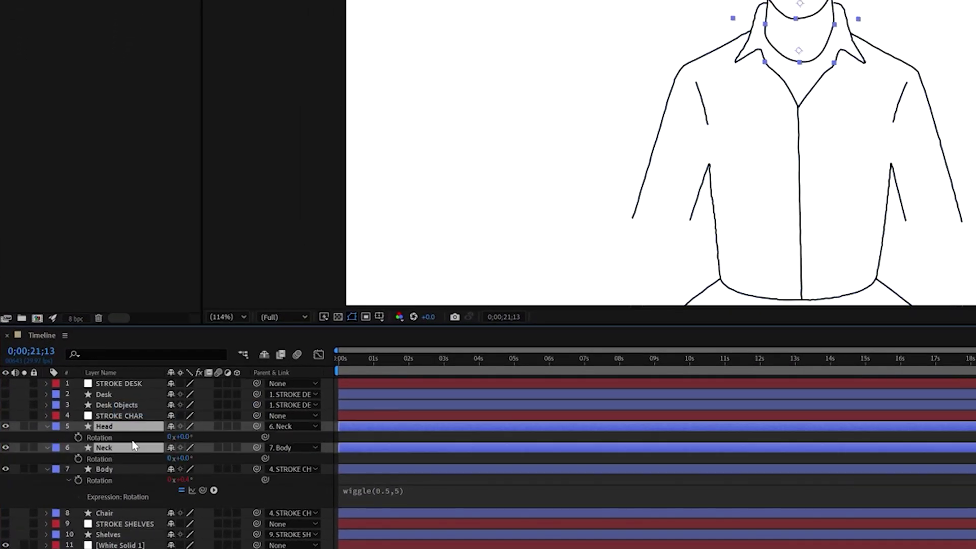
left_click(108, 457)
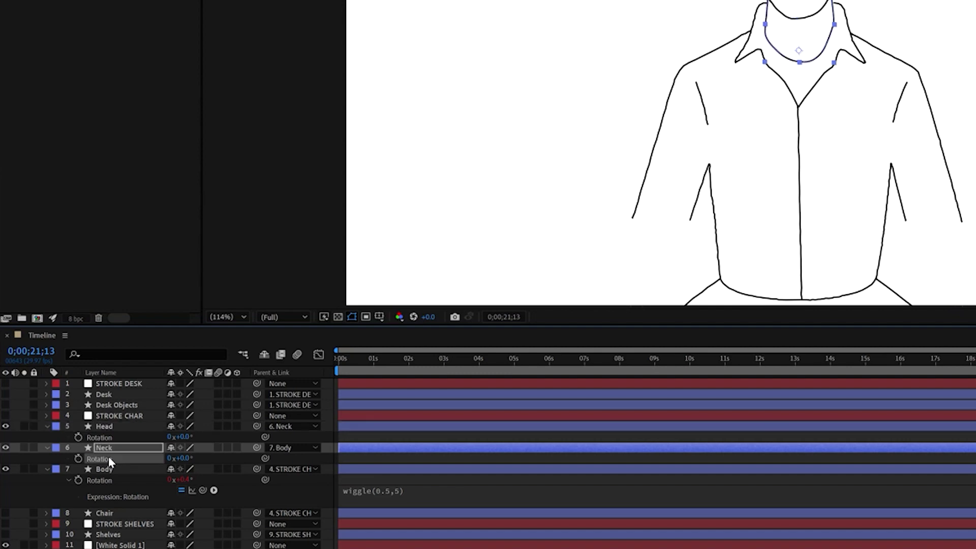
key("ctrl+v")
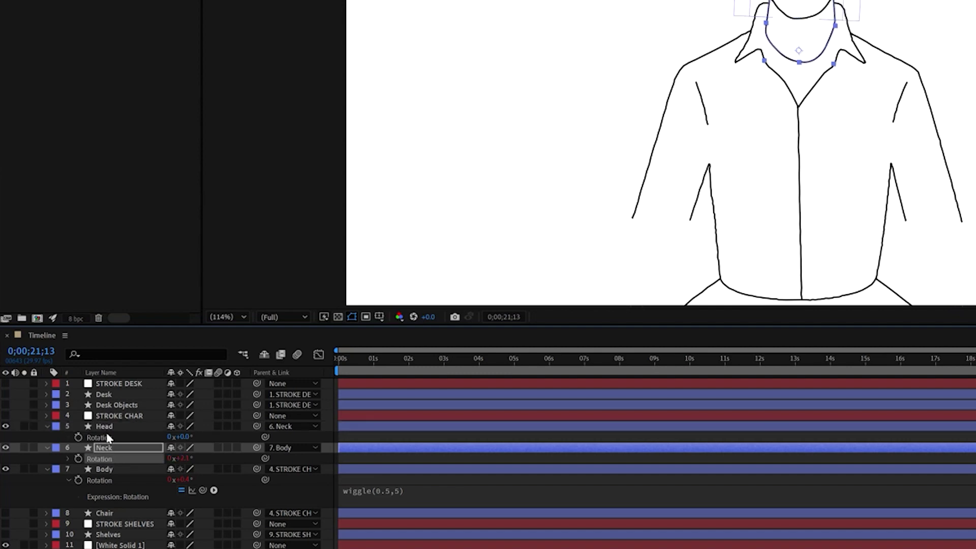
left_click(109, 438)
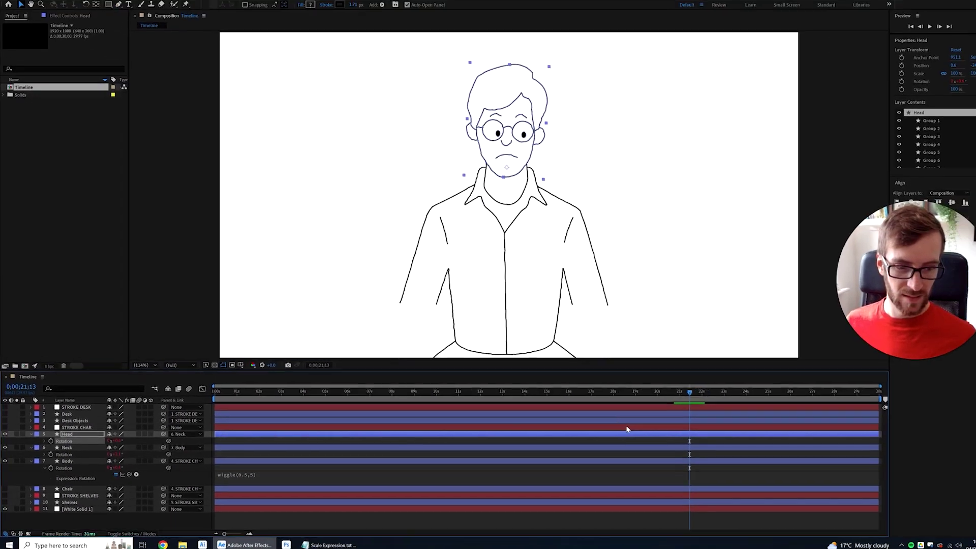
- Preview the wiggling head, neck and body from about 17 seconds
left_click(599, 395)
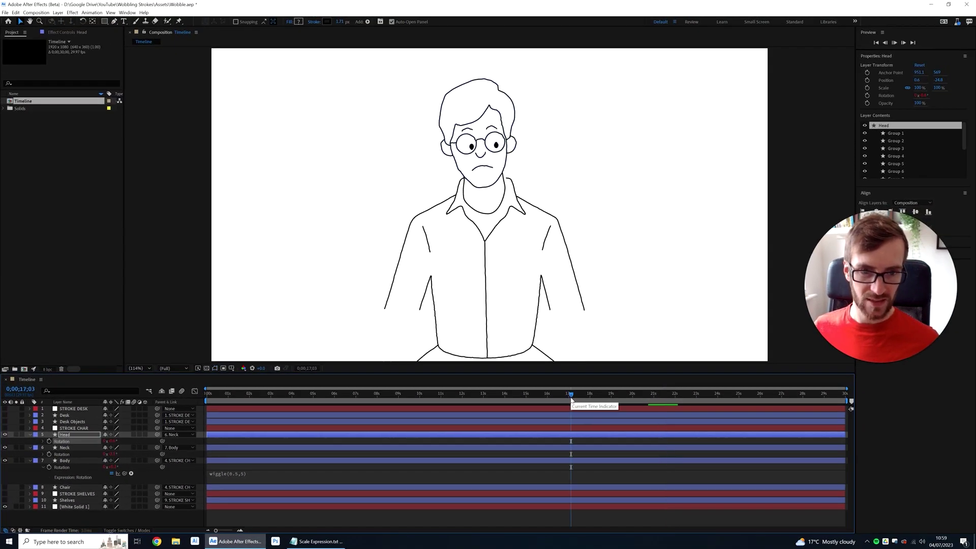
key("space")
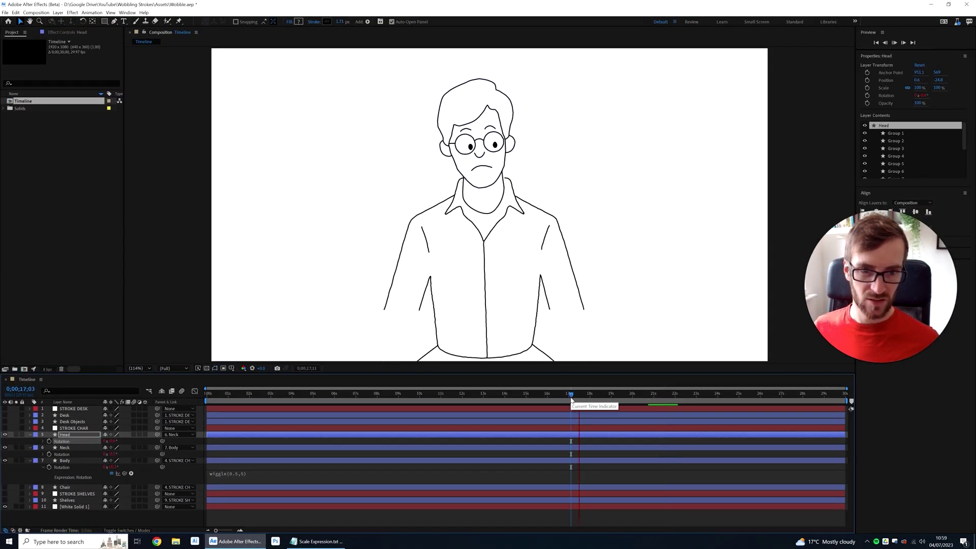
key("space")
- Make the hidden shelves, chair, desk and stroke null layers visible again
left_click_drag(5, 501, 7, 423)
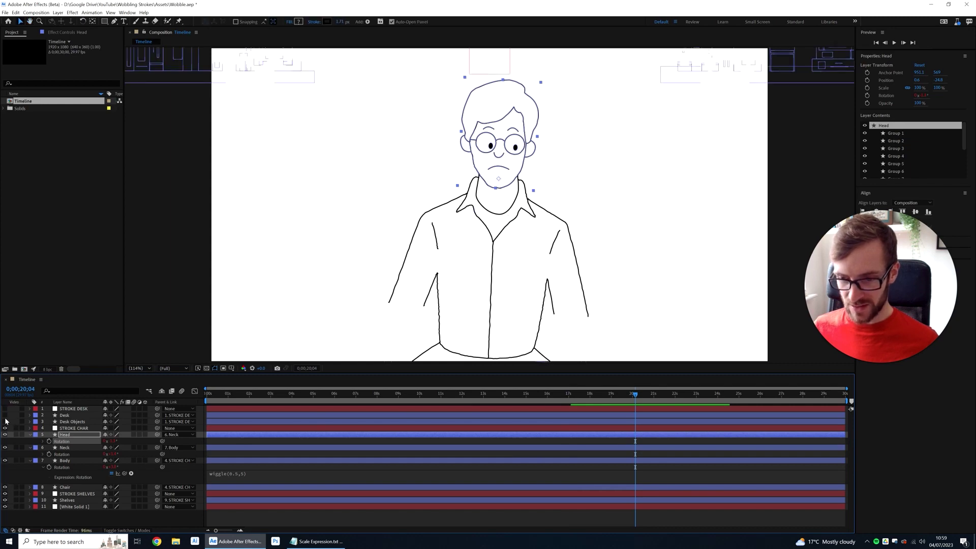
left_click(548, 472)
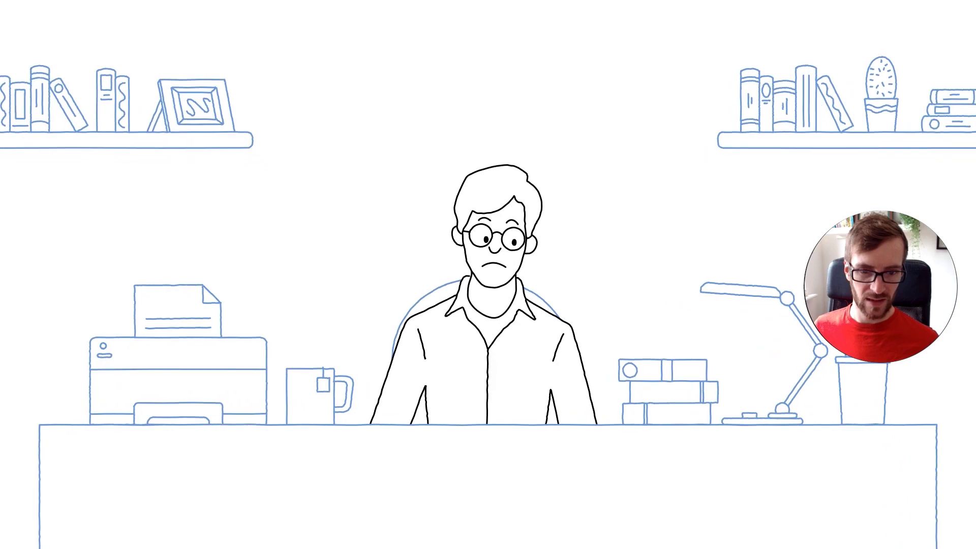